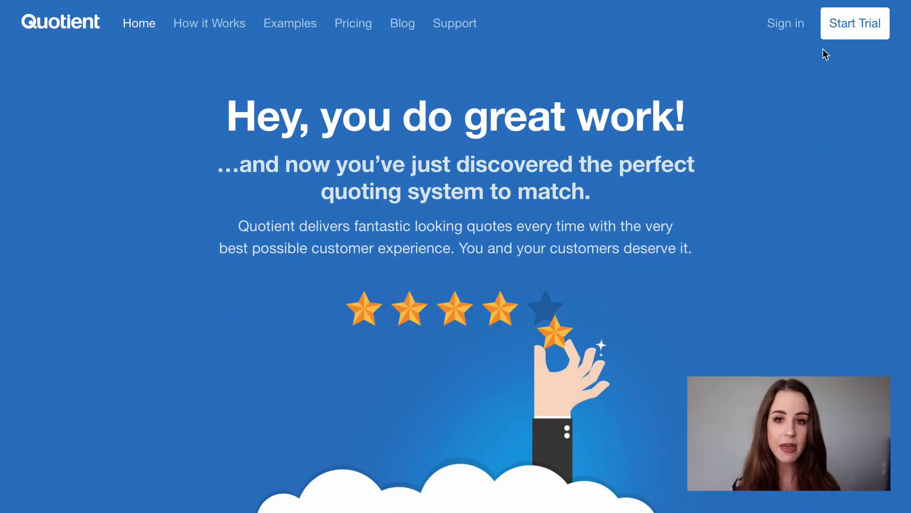
# Start a free trial signup and enter the owner's first name, last name and e-mail.
pyautogui.click(855, 24)
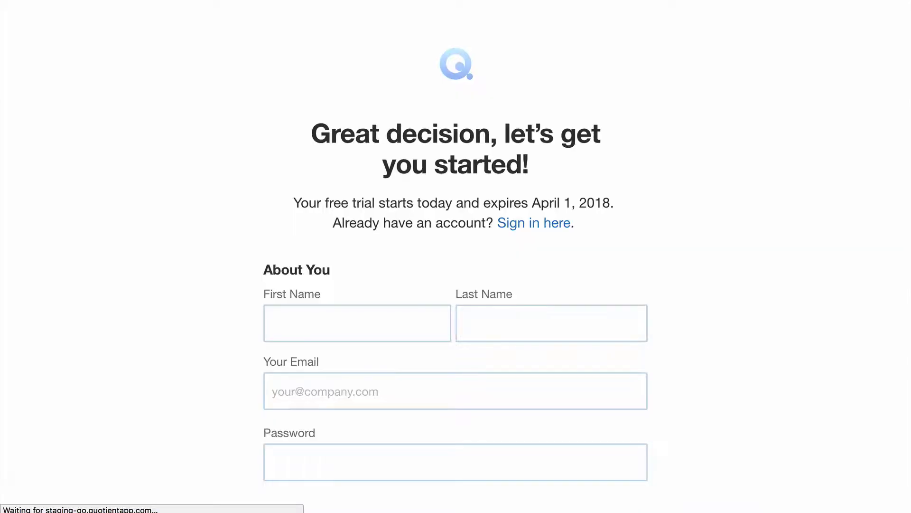
pyautogui.press('Tab')
# Enter the account password and company name 'The River Kitchen Inc.', then create the account.
pyautogui.press('Tab')
pyautogui.scroll(-5, 630, 391)
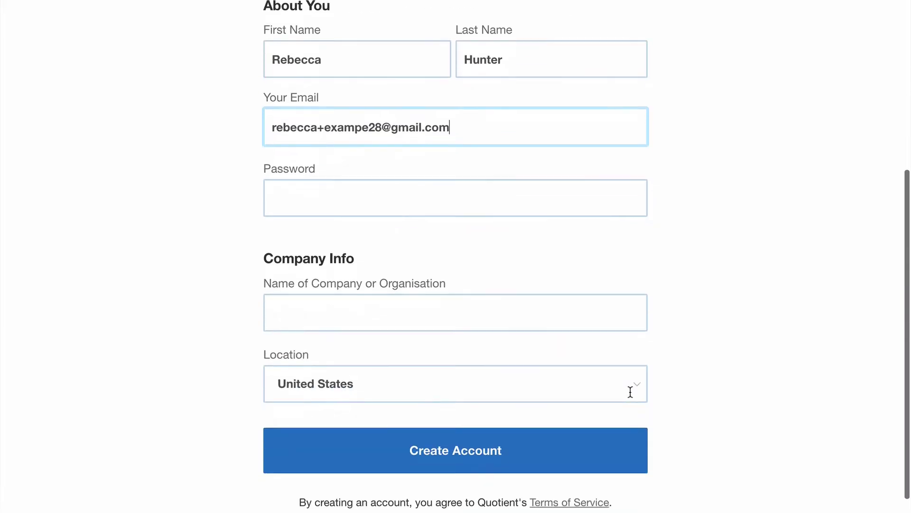
pyautogui.scroll(-1, 631, 392)
pyautogui.press('Tab')
pyautogui.write('*************')
pyautogui.click(624, 288)
pyautogui.write('The River Kitchen Inc.')
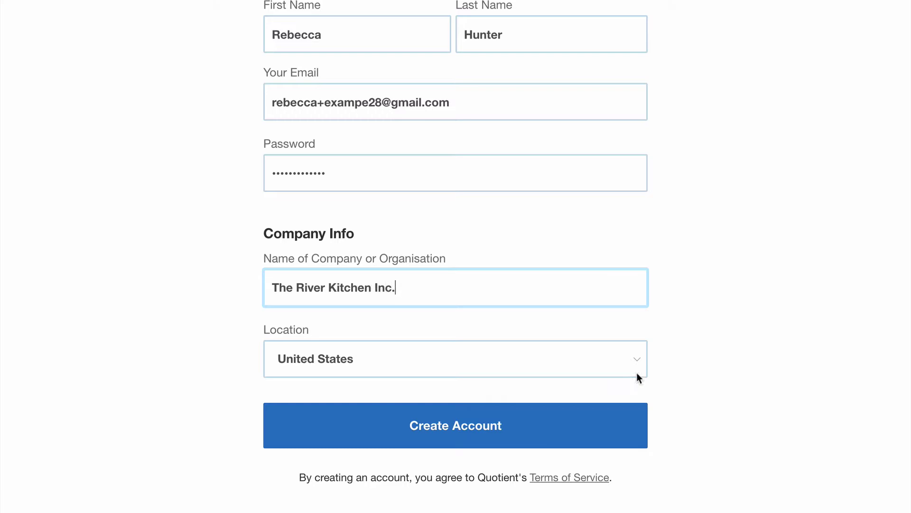
pyautogui.click(464, 441)
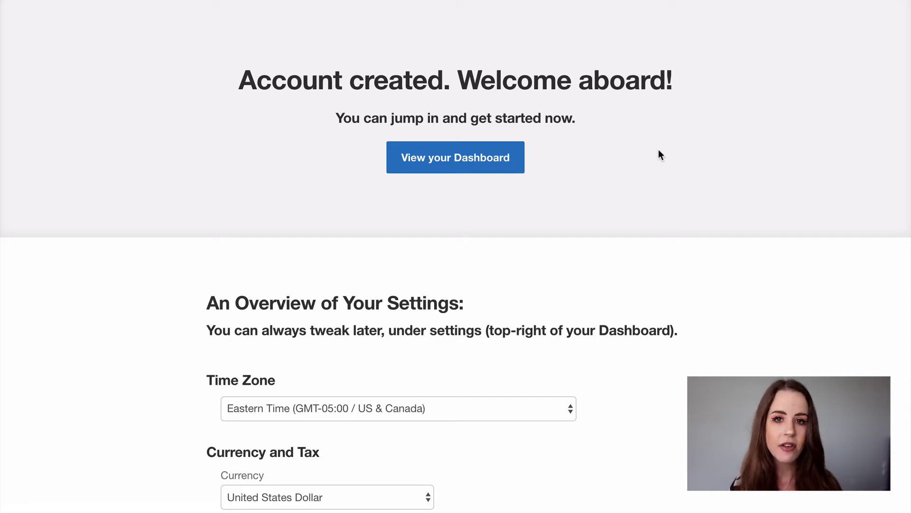
# Upload logo-catering-01.png as the company logo in settings.
pyautogui.scroll(-5, 659, 149)
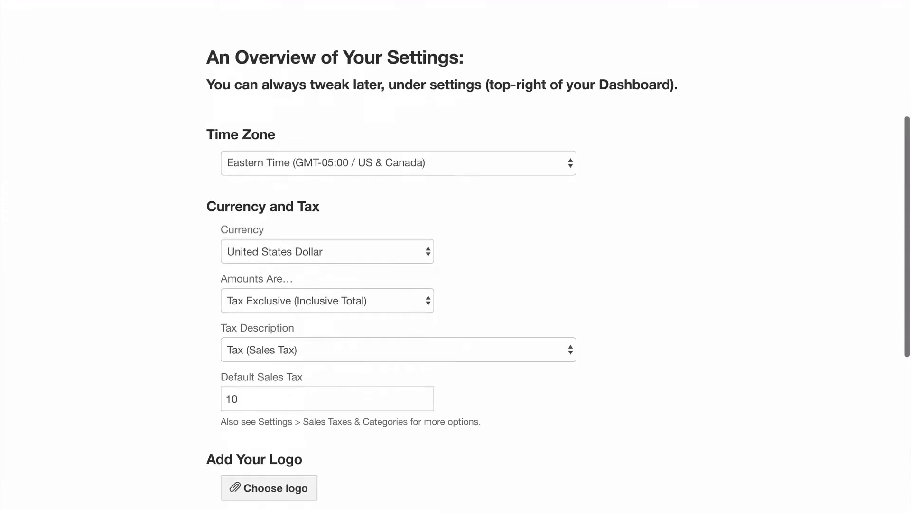
pyautogui.scroll(-5, 653, 398)
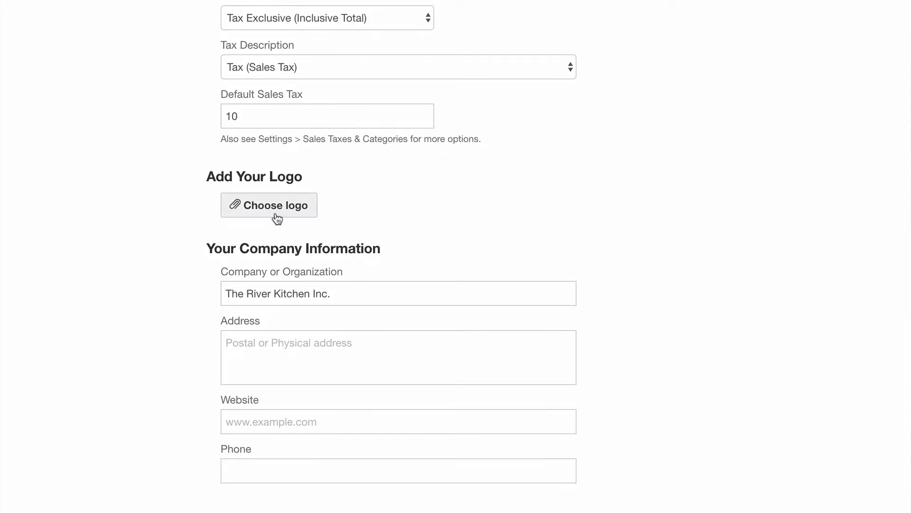
pyautogui.click(277, 218)
pyautogui.click(251, 85)
pyautogui.click(677, 305)
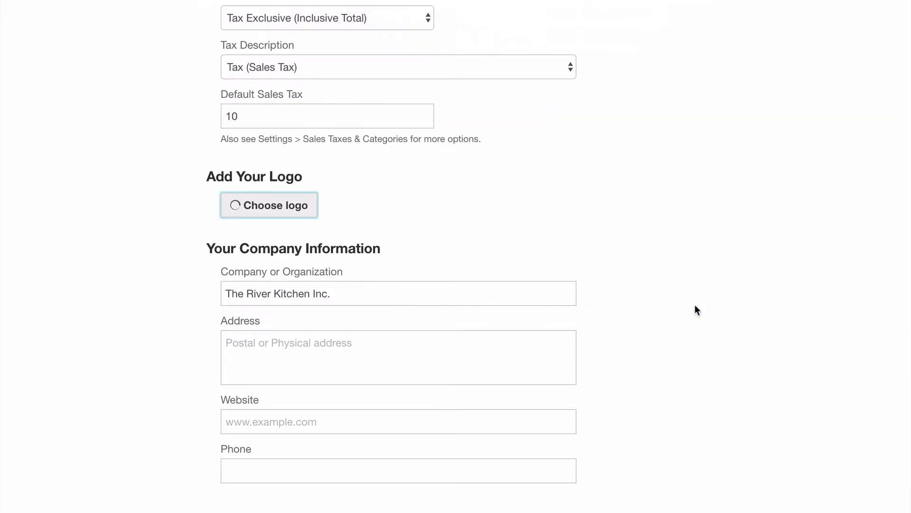
pyautogui.scroll(-2, 695, 310)
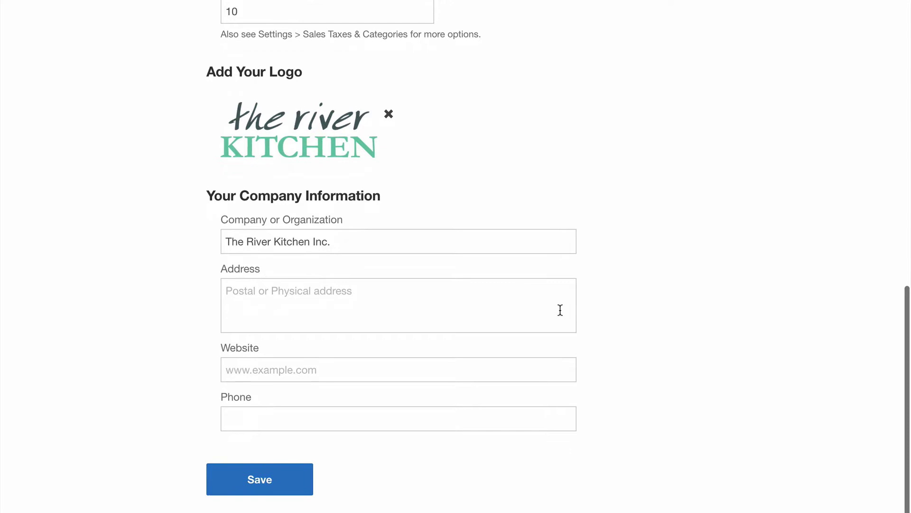
pyautogui.click(528, 306)
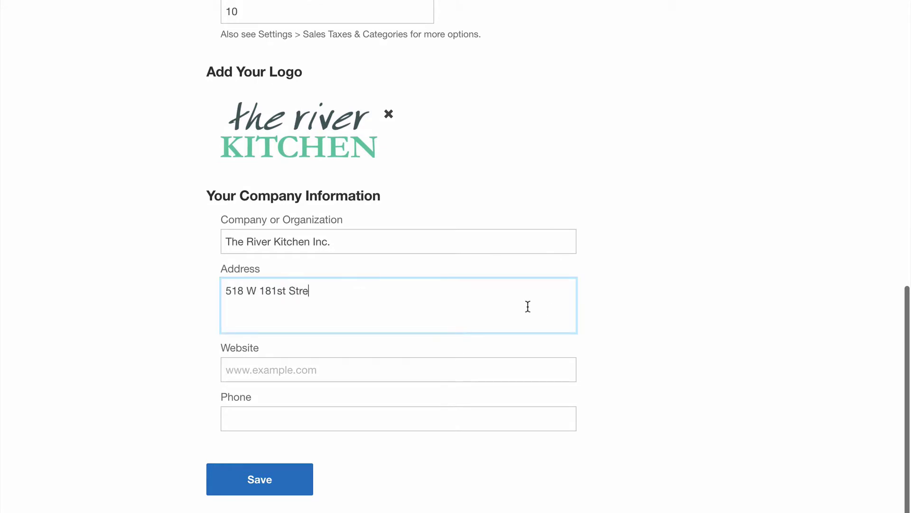
pyautogui.click(528, 368)
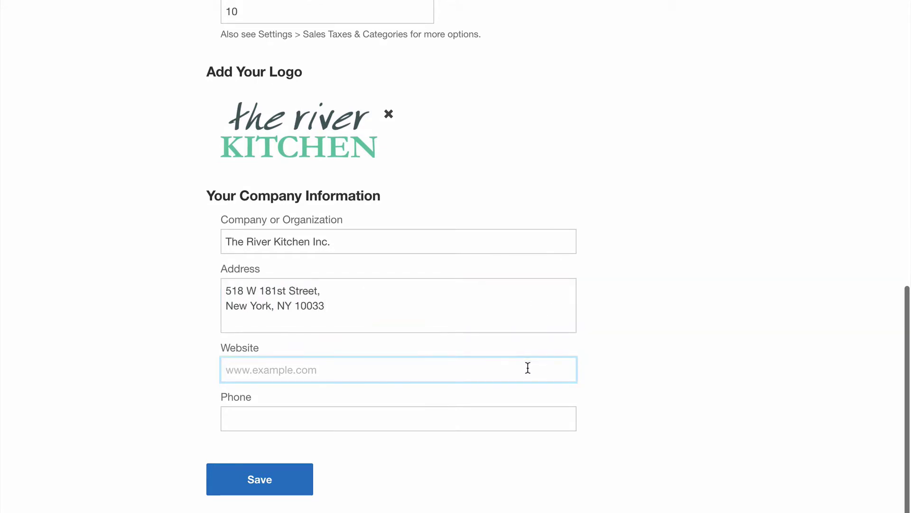
pyautogui.write('www.theriverkitchen.com')
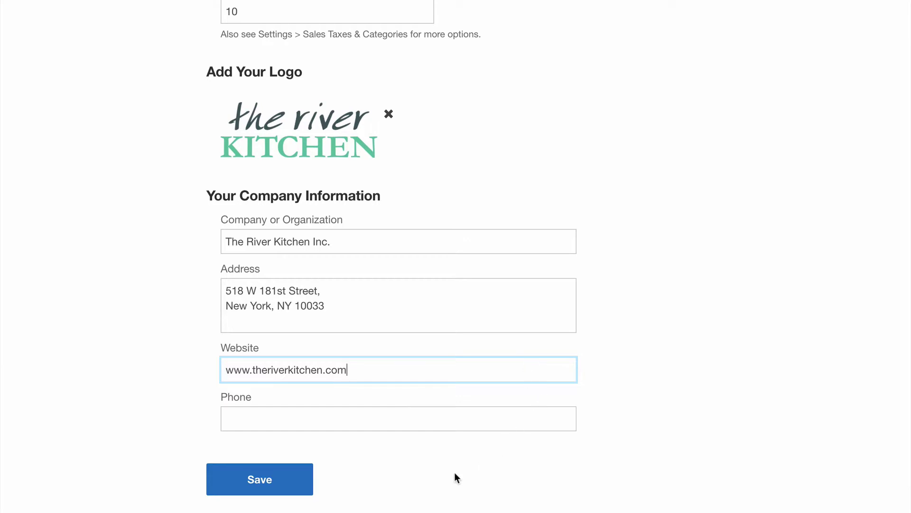
pyautogui.click(250, 490)
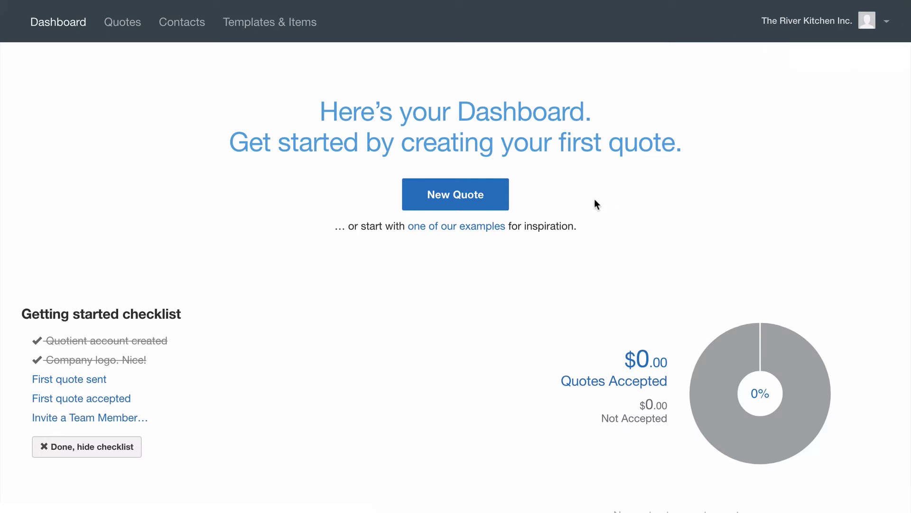
# Begin a new quote and create its recipient contact with her name and company Richards Events Inc.
pyautogui.click(456, 208)
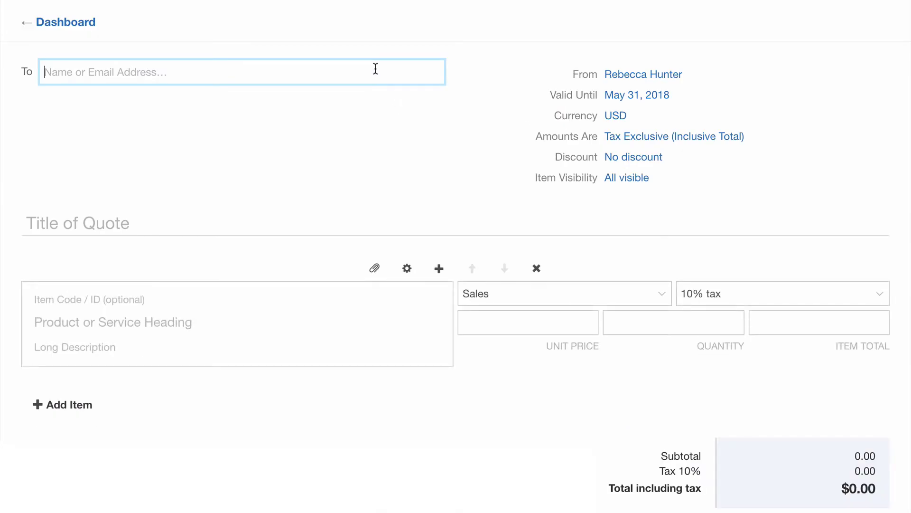
pyautogui.write('scarlett@example.com')
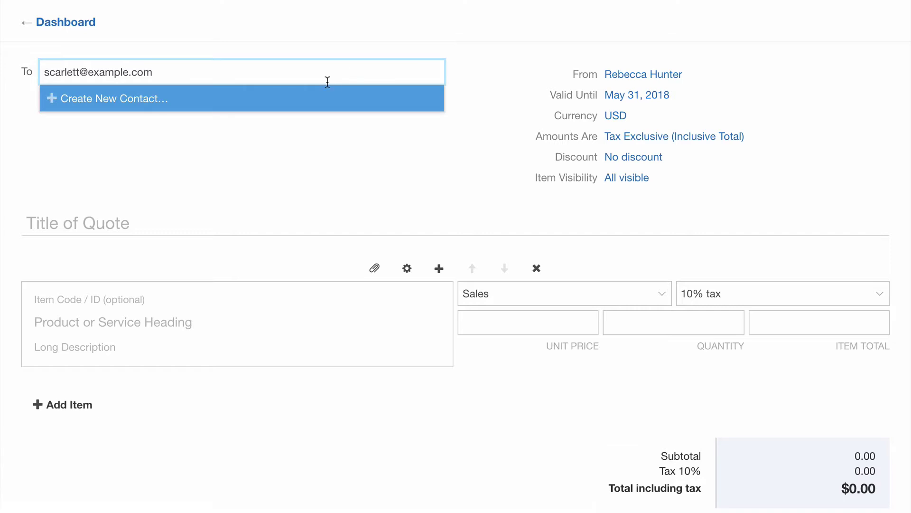
pyautogui.click(246, 100)
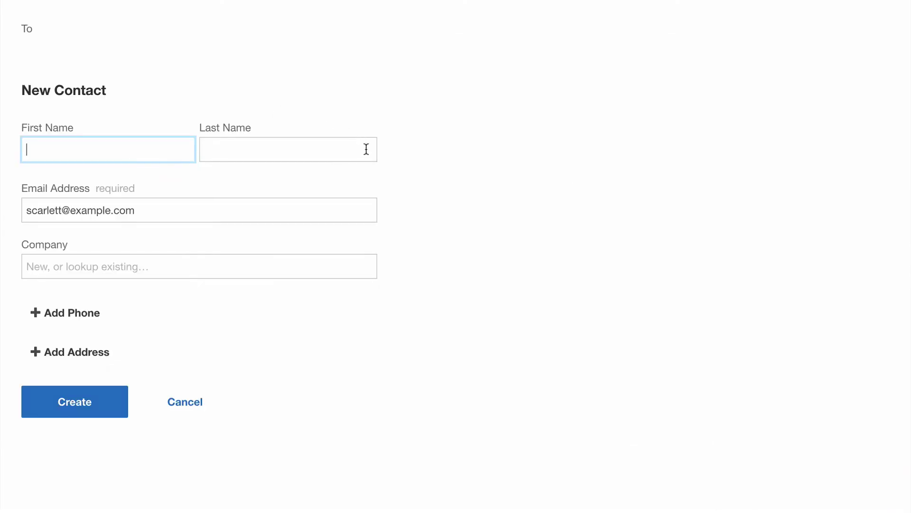
pyautogui.click(366, 149)
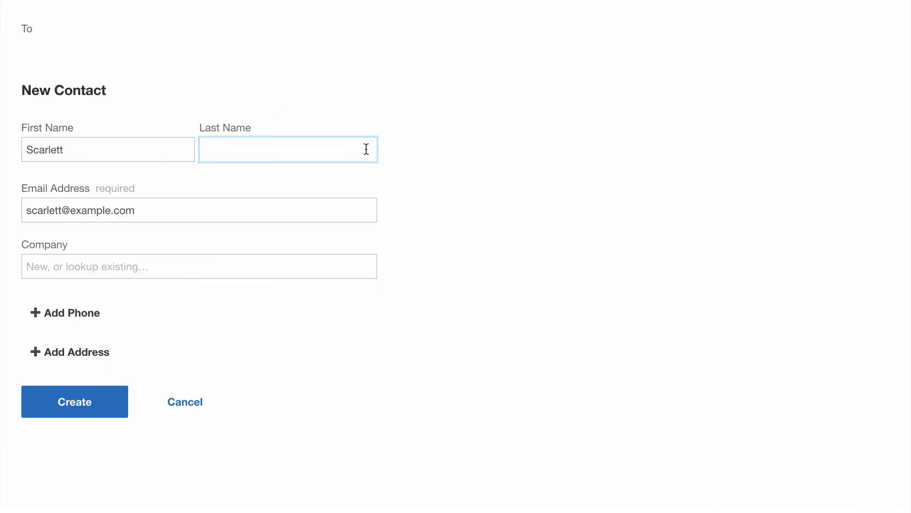
pyautogui.write('Richards')
pyautogui.click(292, 266)
pyautogui.write('Richards Eve')
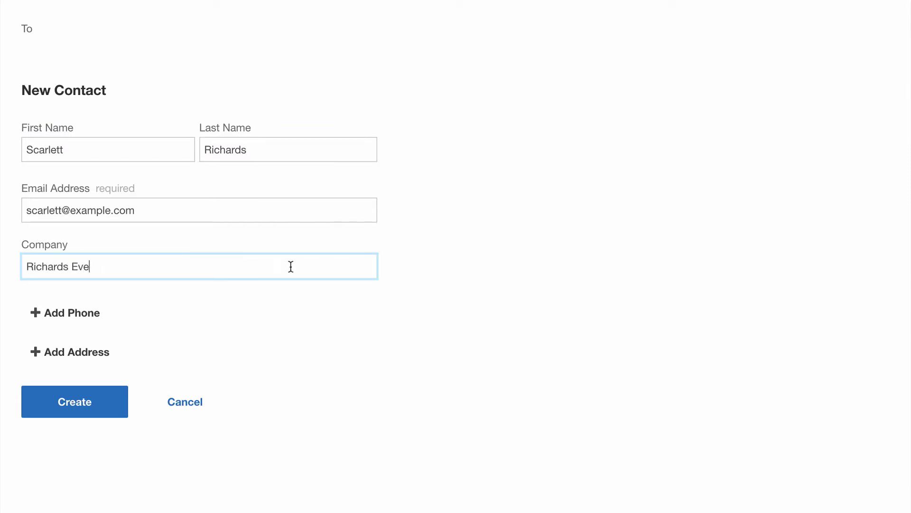
pyautogui.click(96, 415)
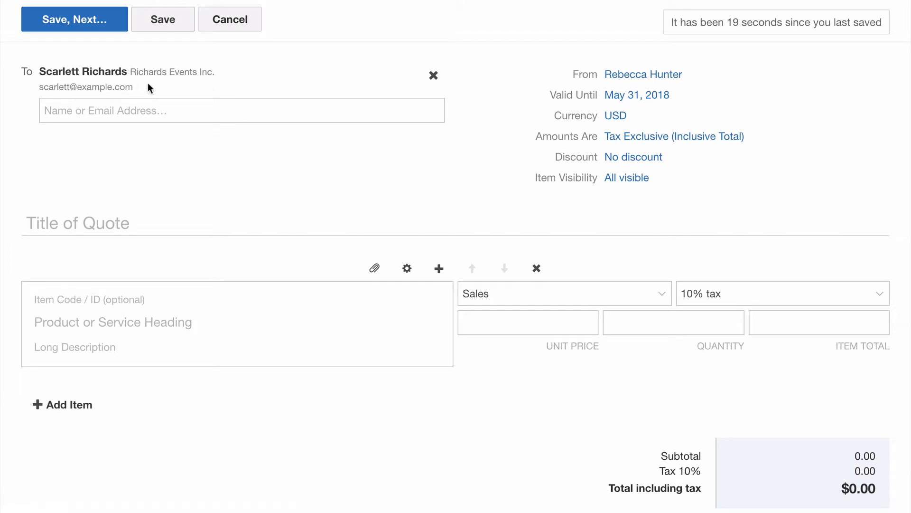
# Title the quote 'Catering for the 30th Annual Convention' and head the first item 'The main event, 300 person reception'.
pyautogui.click(389, 225)
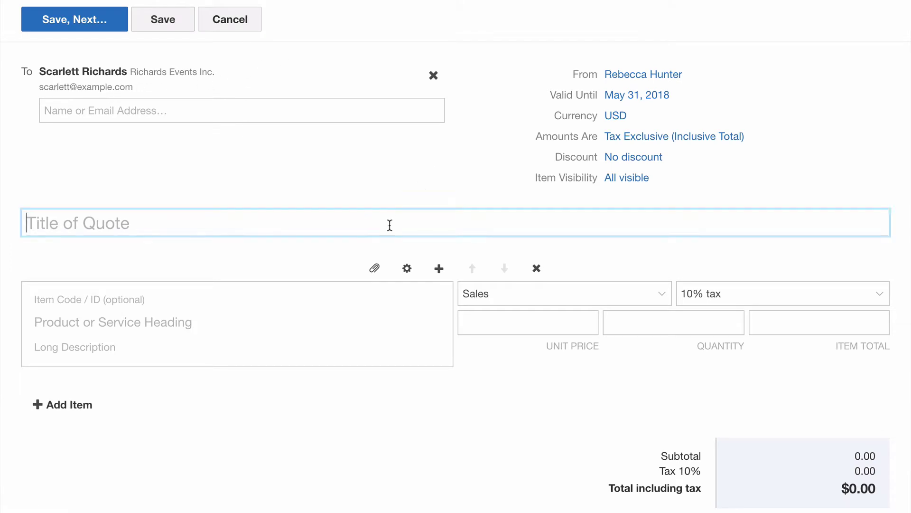
pyautogui.write('Catering for the 30th Annual Convention')
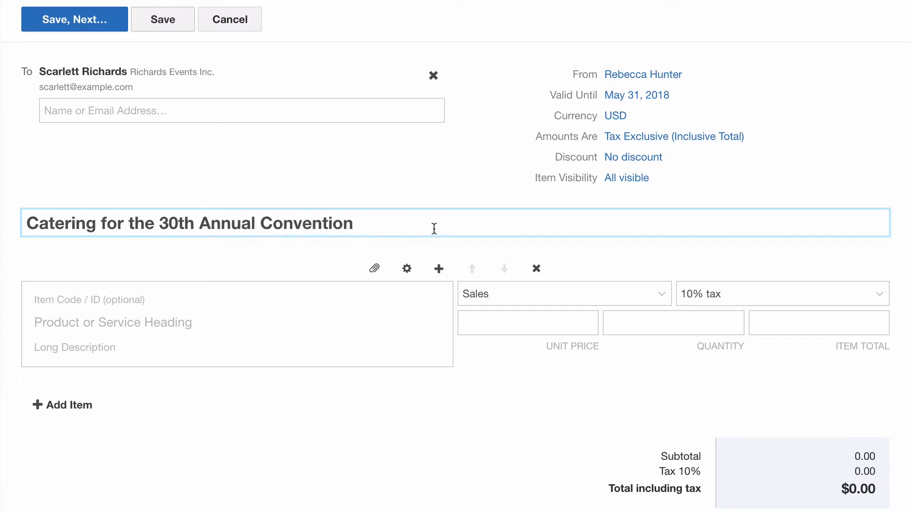
pyautogui.click(362, 321)
pyautogui.write('The main event, 300 person reception')
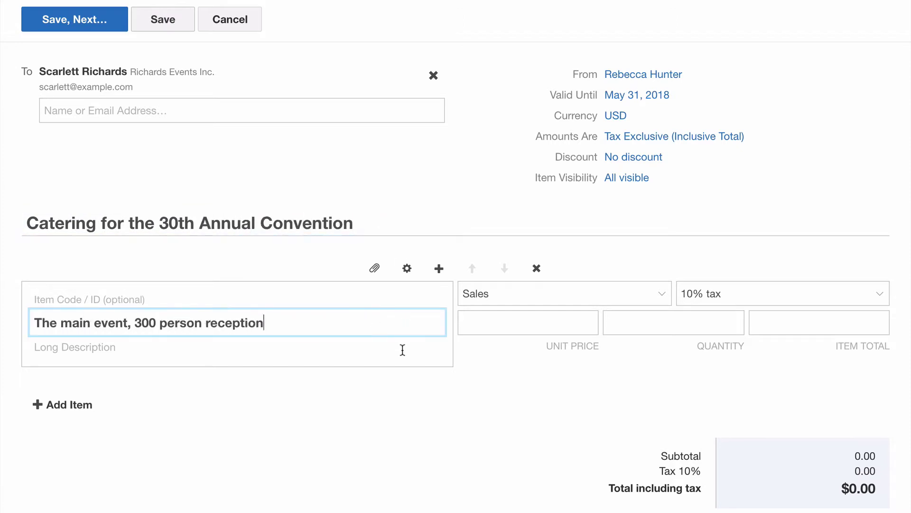
# Give the reception item a three-line description (per-person price, rehearsal dinner, four courses) and unit price 65.
pyautogui.click(402, 348)
pyautogui.write('Price is per person. Confirm the number of guests when accepting.')
pyautogui.press('Return')
pyautogui.write('Rehearsal dinner to do a walkthrough with everyone.')
pyautogui.press('Return')
pyautogui.write('Four courses beautifully presented.')
pyautogui.click(524, 322)
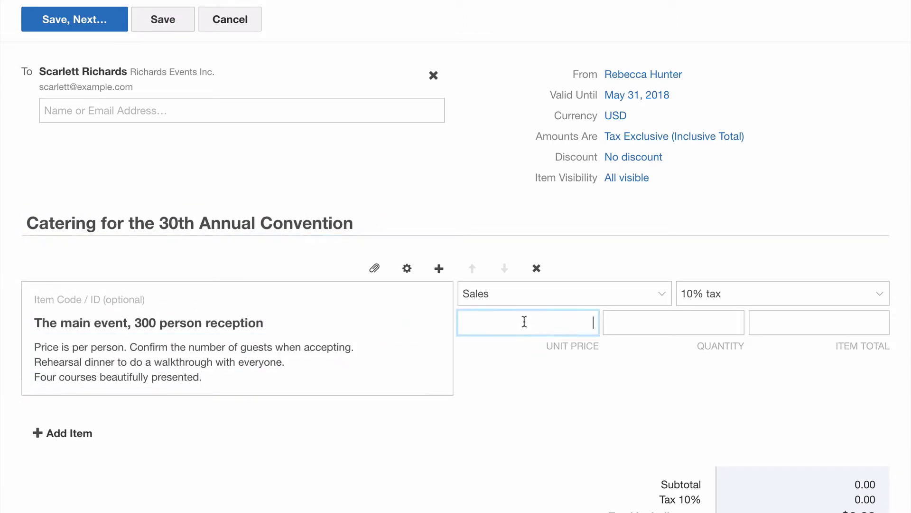
pyautogui.write('65')
pyautogui.click(672, 323)
# Set the reception quantity to 300 and drag three catering photos from Sample Assets onto the item.
pyautogui.write('3')
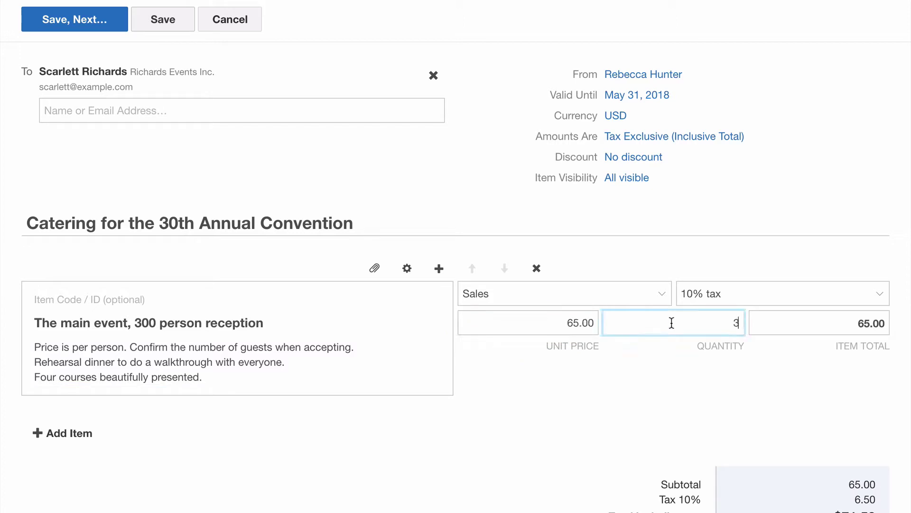
pyautogui.write('00')
pyautogui.scroll(-4, 609, 378)
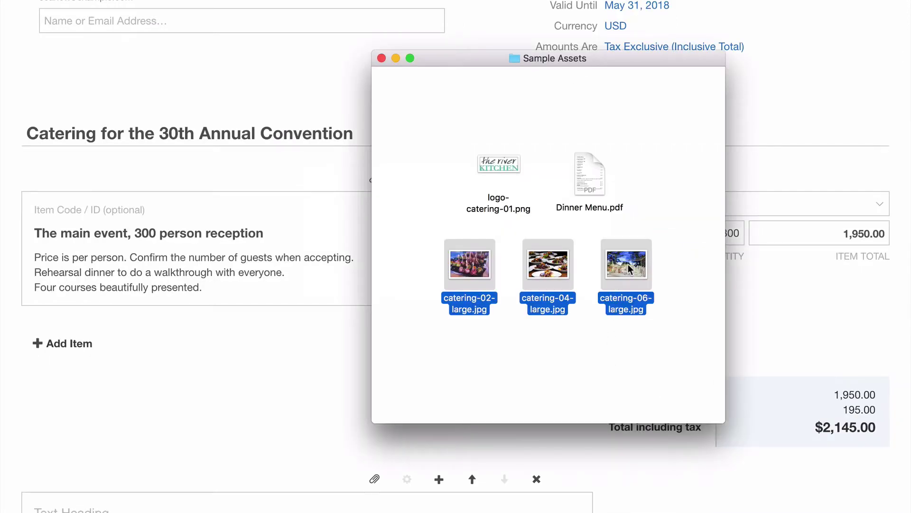
pyautogui.moveTo(628, 264); pyautogui.dragTo(296, 232)
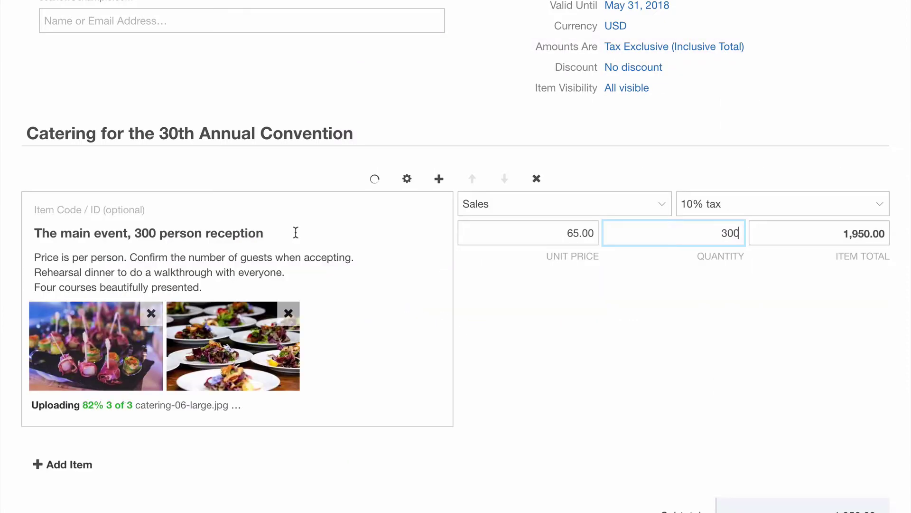
pyautogui.scroll(-5, 542, 344)
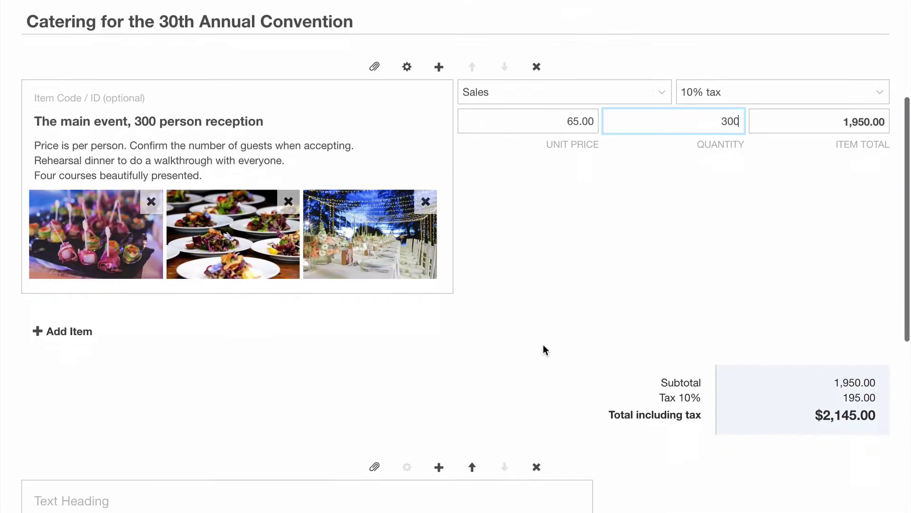
# Add a 'Cutlery, crockery and glassware hire.' item, described with washing-up and damage insurance, priced 1600.
pyautogui.click(62, 196)
pyautogui.write('Cutlery, crockery and glassware hire.')
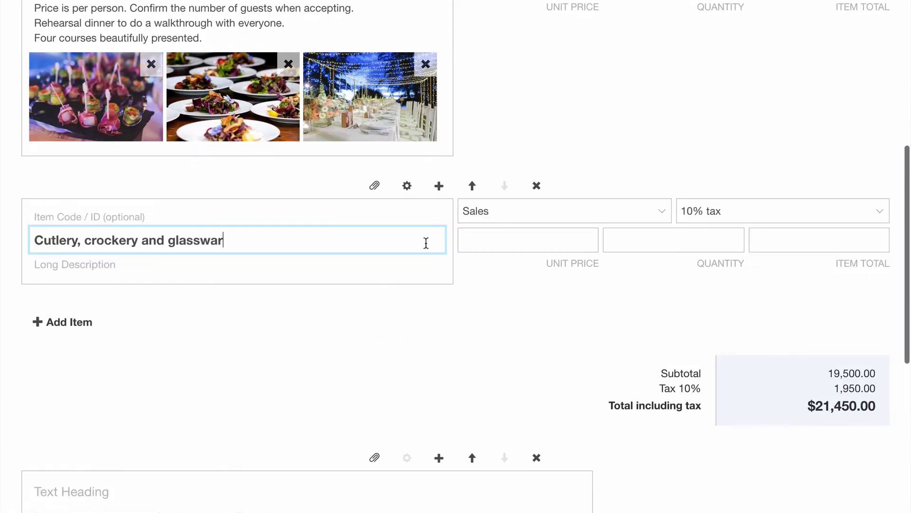
pyautogui.click(421, 264)
pyautogui.write('Washing-up service and damage insurance included.')
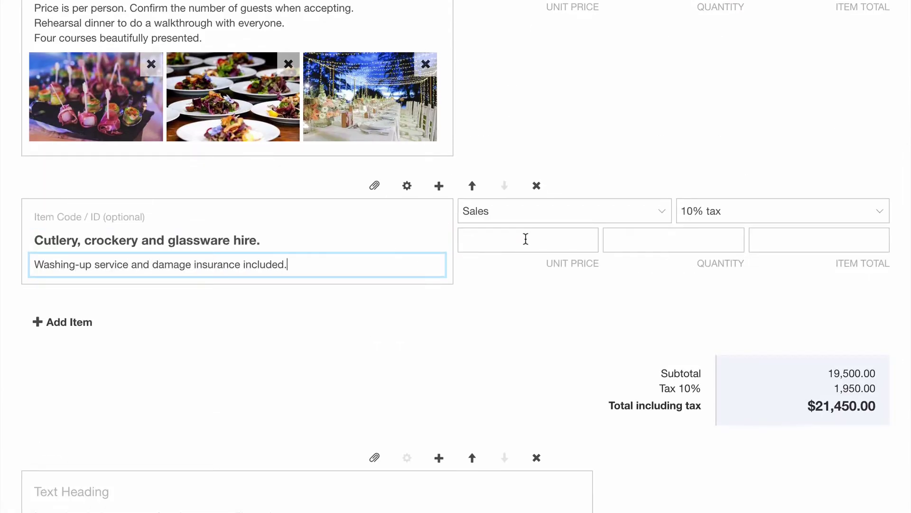
pyautogui.click(526, 239)
pyautogui.write('1600')
pyautogui.scroll(-6, 517, 241)
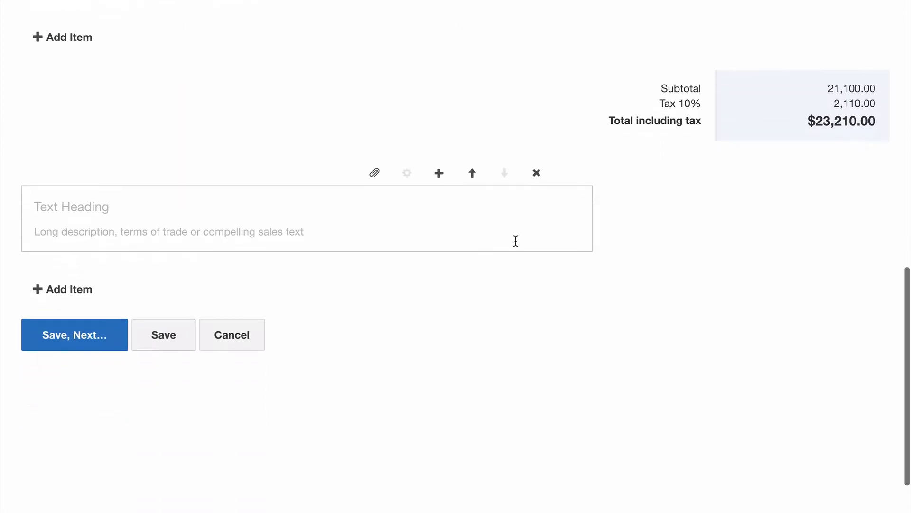
# Add a 'Thanks for partnering with The River Kitchen' section with two message paragraphs.
pyautogui.click(203, 205)
pyautogui.write('Thanks for partnering with The River Kitchen')
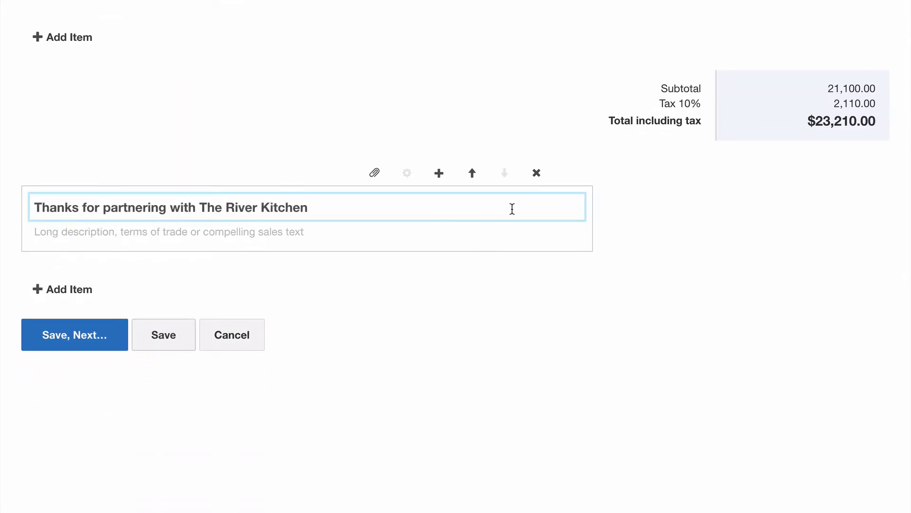
pyautogui.click(513, 231)
pyautogui.write('We’ll work closely with you and your budget to help make your vision com')
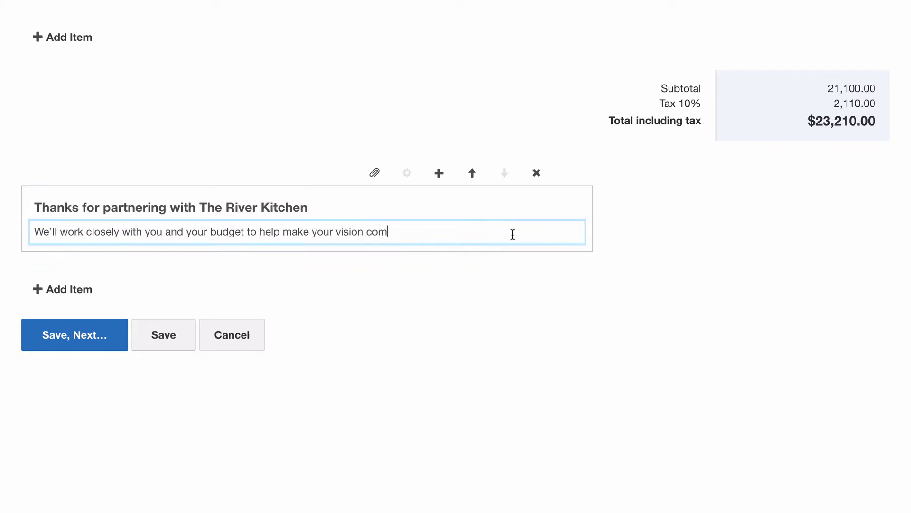
pyautogui.write('e to life. Our team are always helpful and responsive, and welcome changes through the planning phase and during the event.')
pyautogui.press('Return')
pyautogui.press('Return')
pyautogui.write('We guarantee your attendees will thoroughly enjoy t')
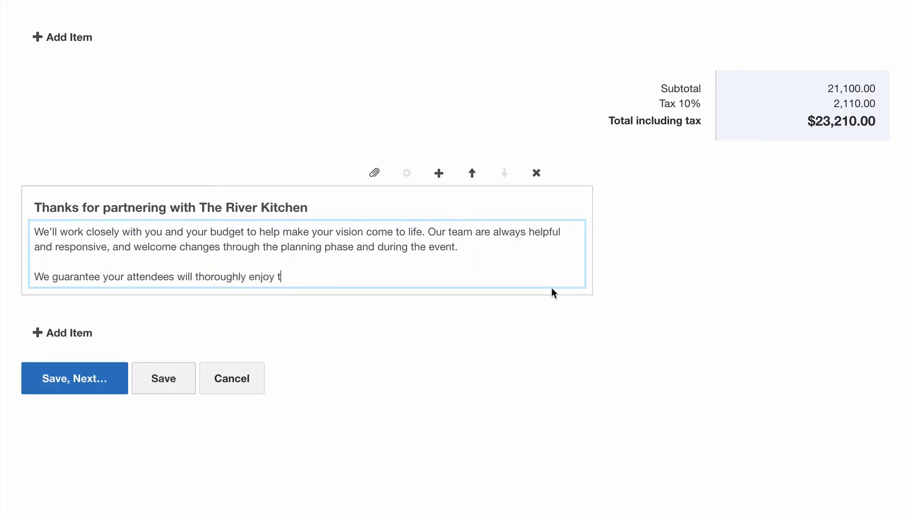
pyautogui.write('hemselves… and the food! From the very beginning, you and your guests will be in great hands. Food will be delicious, beautifully presented, and timely.')
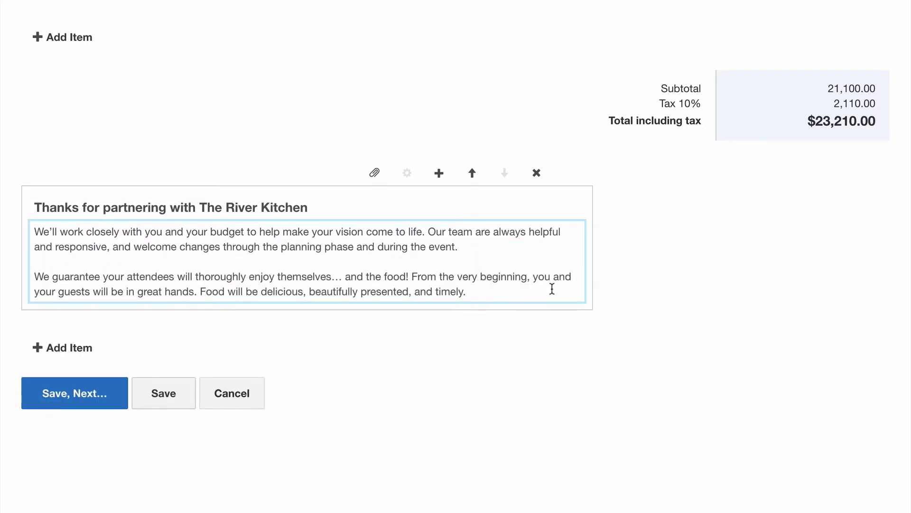
# Add 'The finer details and payment terms' section with change-deadline, 20% deposit and final-payment paragraphs.
pyautogui.scroll(-2, 380, 295)
pyautogui.press('Tab')
pyautogui.write('The finer details and payment terms')
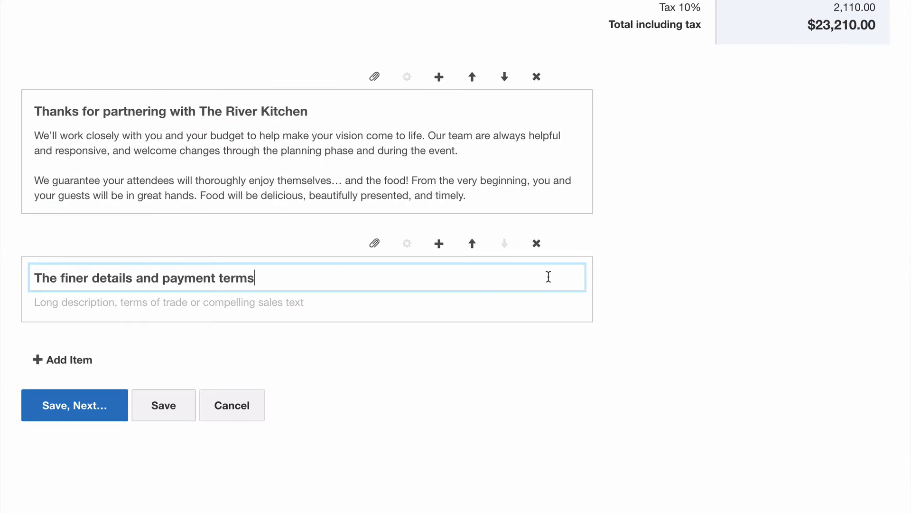
pyautogui.press('Tab')
pyautogui.write('The final date for changes to the guest count or menu is 5 days prior to the event start date.')
pyautogui.press('Return')
pyautogui.press('Return')
pyautogui.write('A deposit of 20% is required on acceptance of this quote. The deposit is fully refundable if cancellation is requested no later than 30 days prior to the event. Should the event be cancelled within 30 days, the deposit will be non-refundable.')
pyautogui.press('Return')
pyautogui.press('Return')
pyautogui.write('Final payment is due 7 days prior')
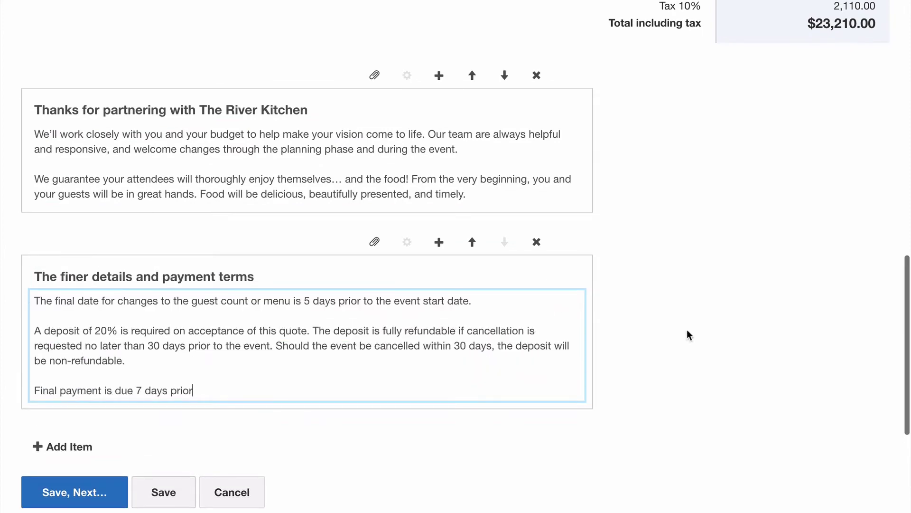
pyautogui.write(' to the event. Our services are covered by liability insurance in the case accidental injury or property damage.')
pyautogui.scroll(-2, 685, 341)
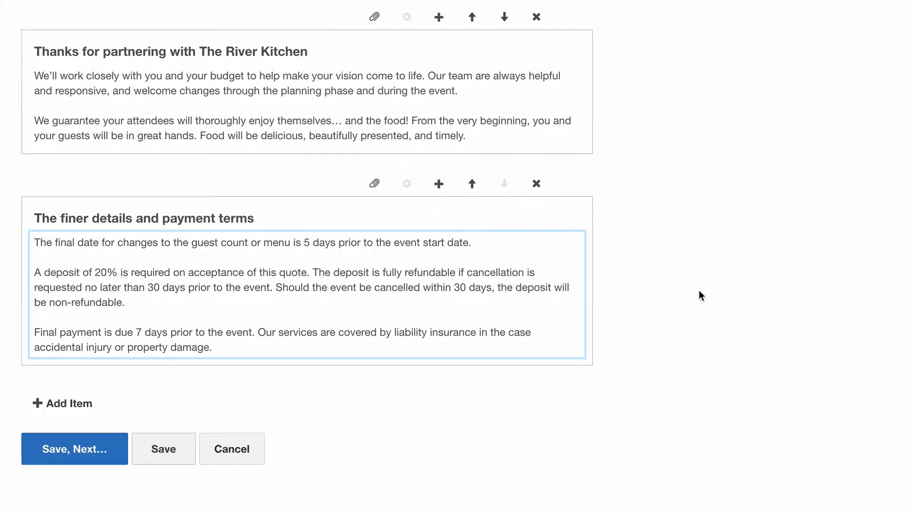
pyautogui.scroll(5, 717, 155)
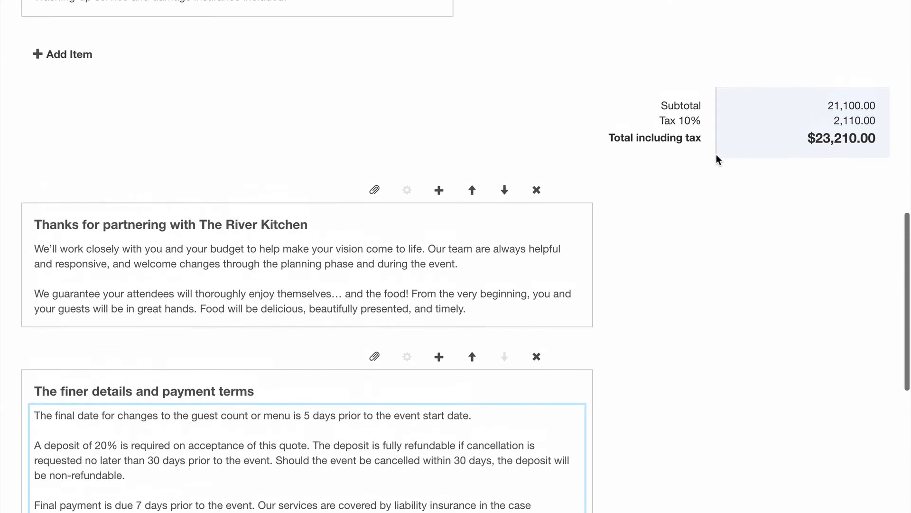
# Move the 'Thanks for partnering with The River Kitchen' section above the reception item, right under the title.
pyautogui.click(395, 233)
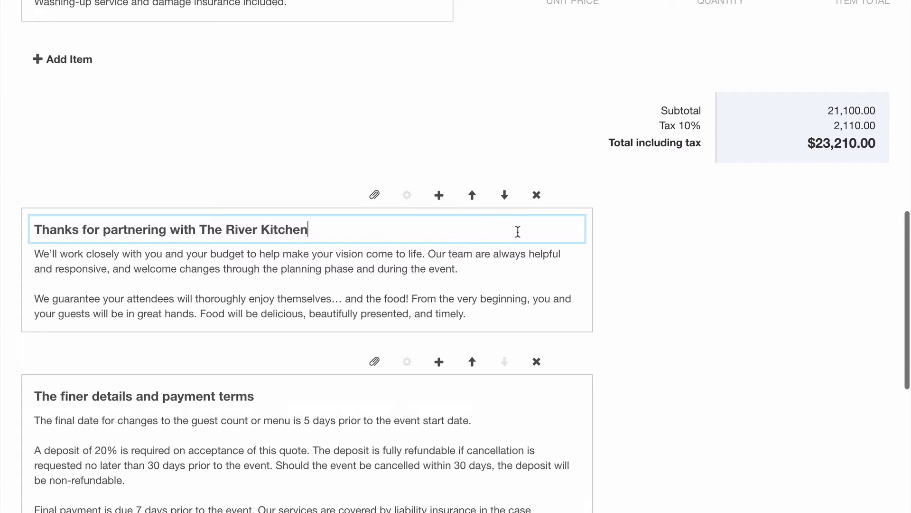
pyautogui.click(476, 199)
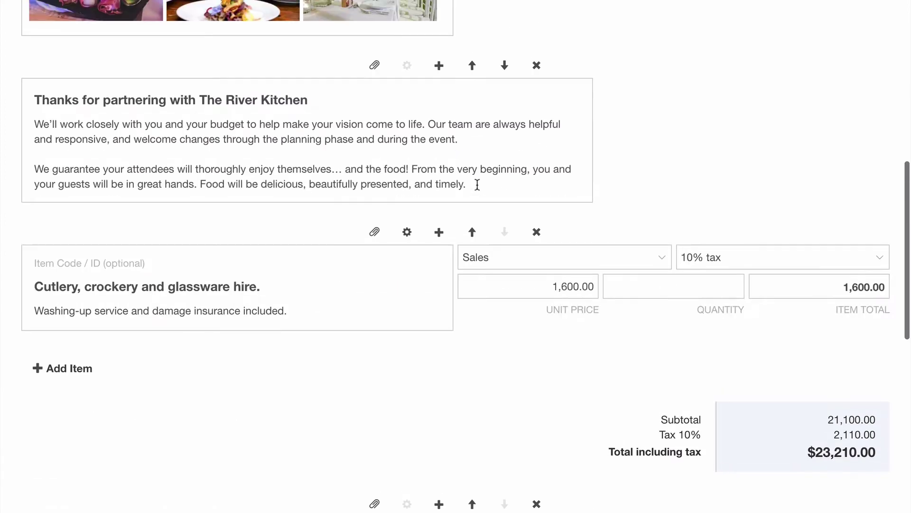
pyautogui.click(393, 261)
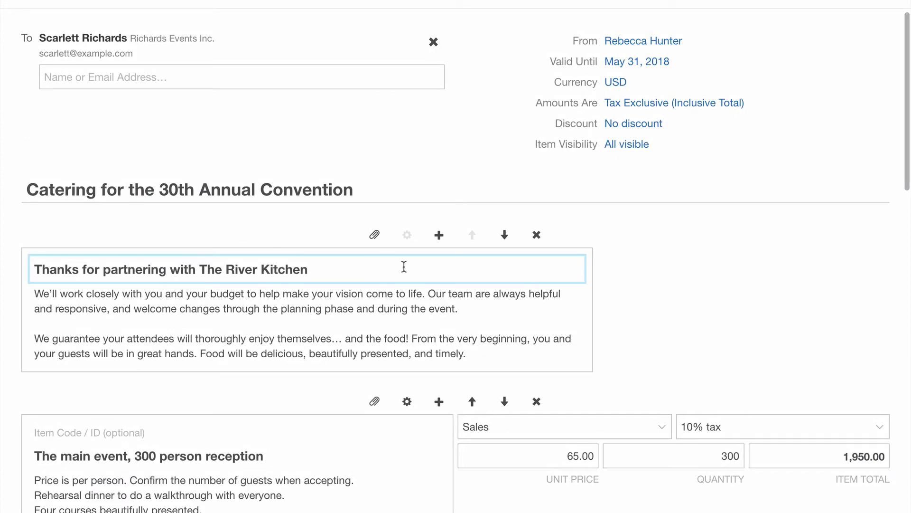
# Mark the Cutlery, crockery and glassware hire item as an Optional Item in its settings.
pyautogui.scroll(-10, 668, 319)
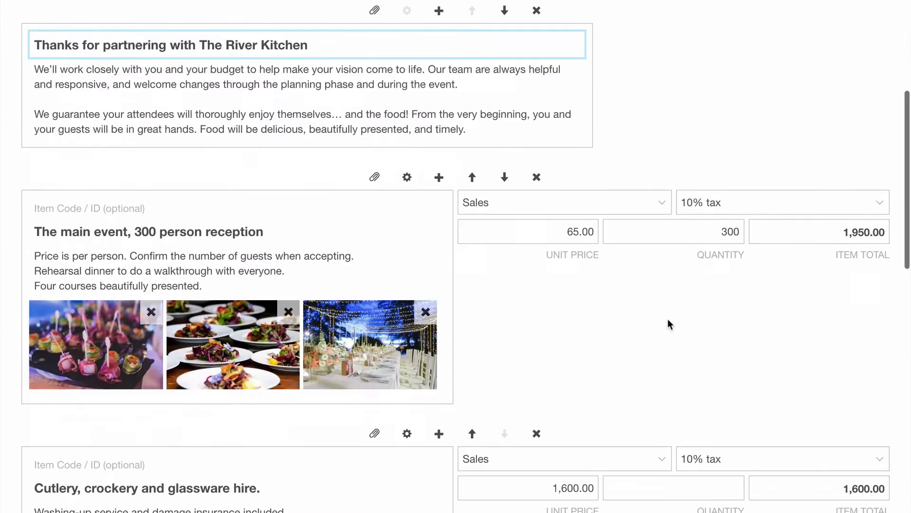
pyautogui.click(398, 213)
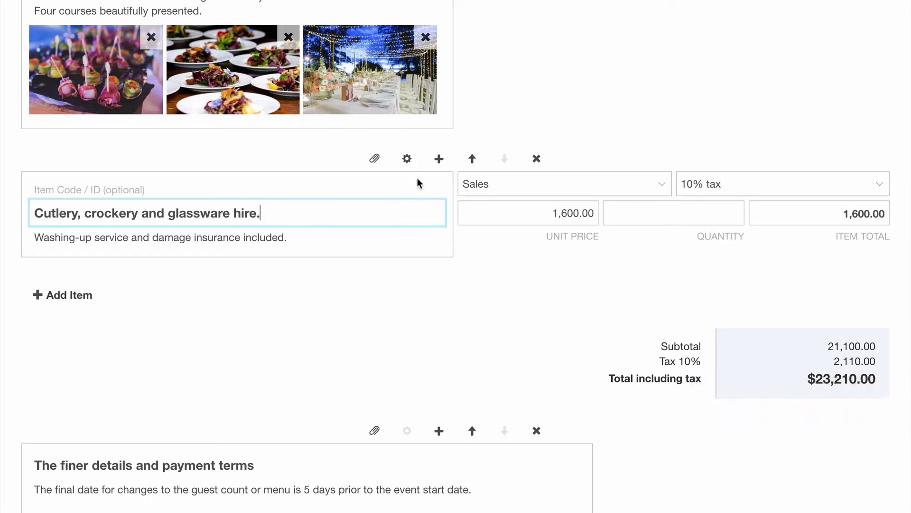
pyautogui.click(416, 164)
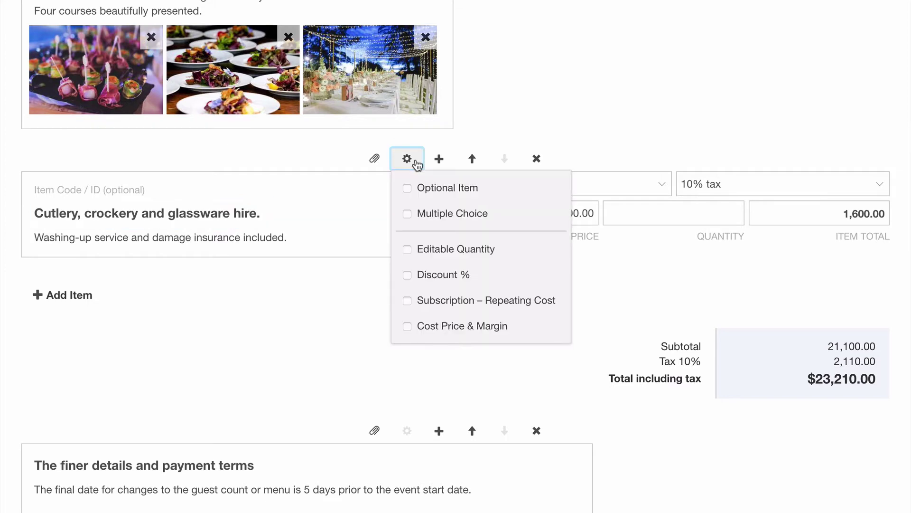
pyautogui.click(524, 188)
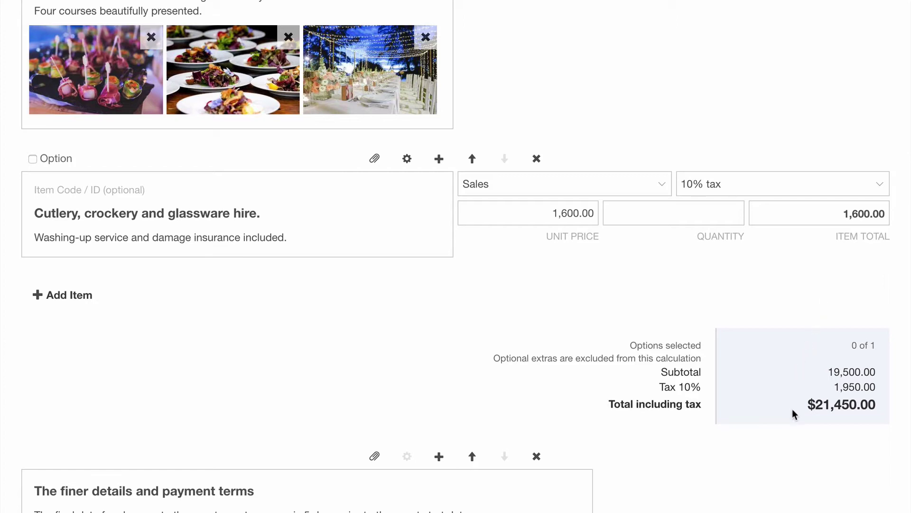
# Save the draft quote with Save, Next… to show its finished layout.
pyautogui.scroll(10, 410, 213)
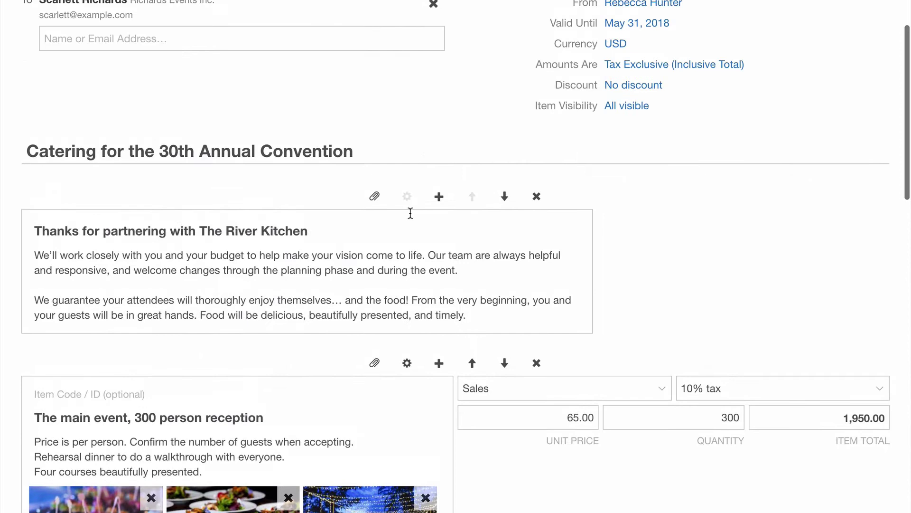
pyautogui.scroll(2, 410, 213)
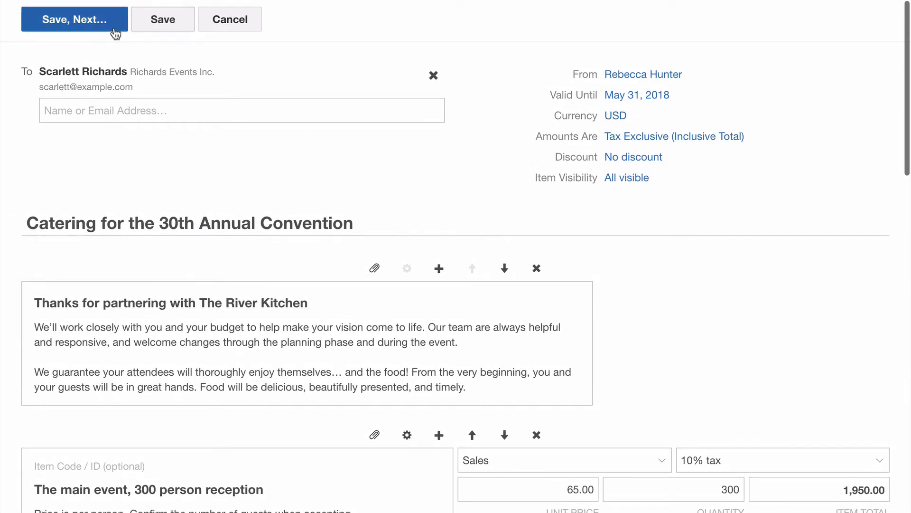
pyautogui.click(116, 26)
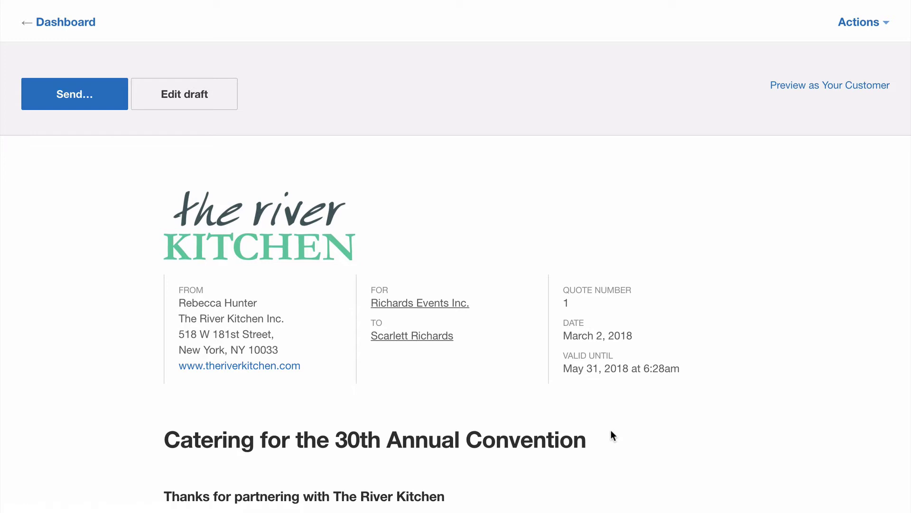
# Scroll down the quote and enlarge the salad photo, then close it.
pyautogui.scroll(-5, 606, 444)
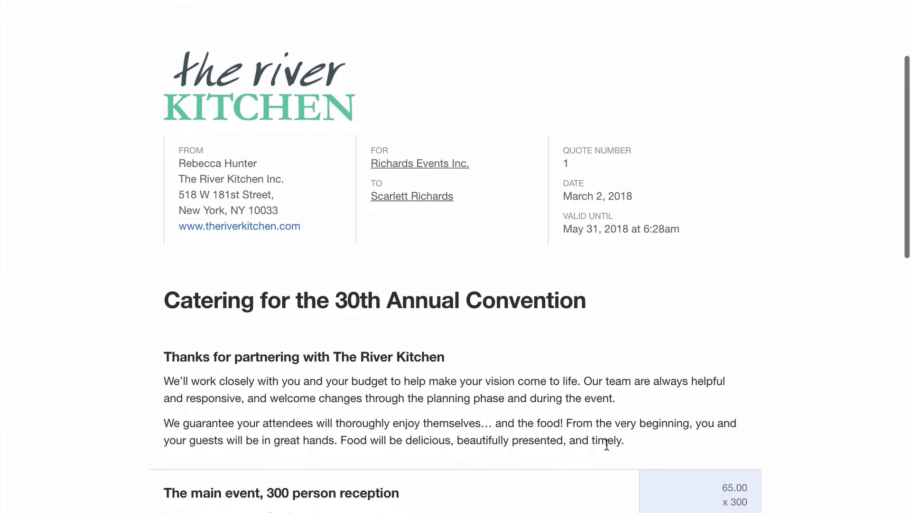
pyautogui.scroll(-9, 606, 445)
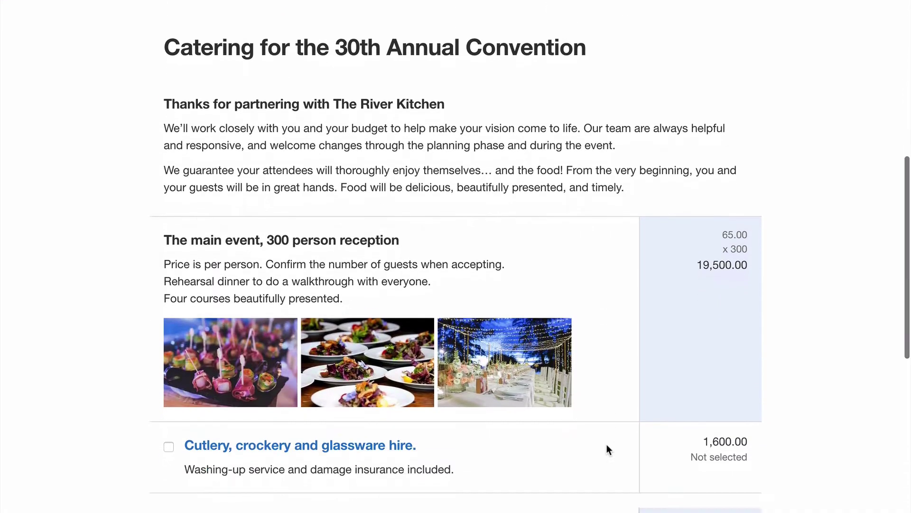
pyautogui.scroll(-3, 606, 443)
pyautogui.click(383, 283)
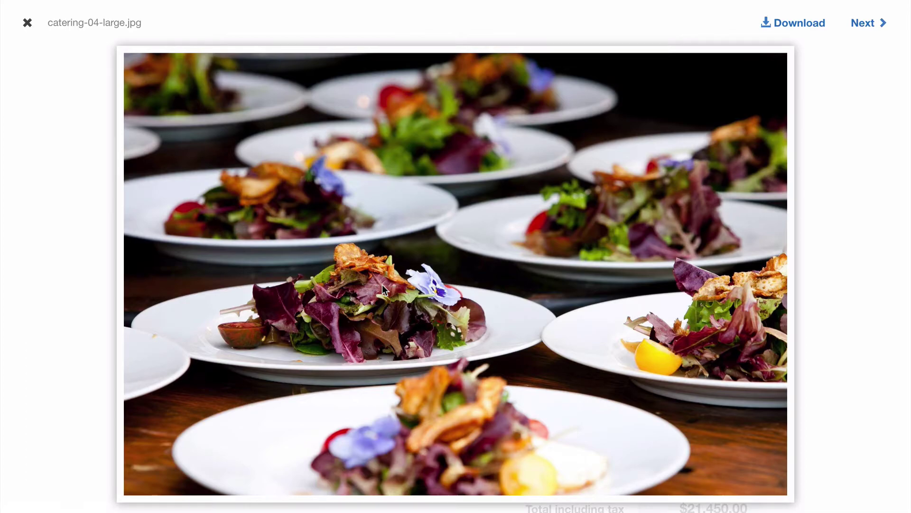
pyautogui.click(382, 284)
# Opt in to the cutlery, crockery and glassware hire, bringing the total to $23,210.00.
pyautogui.scroll(-6, 226, 267)
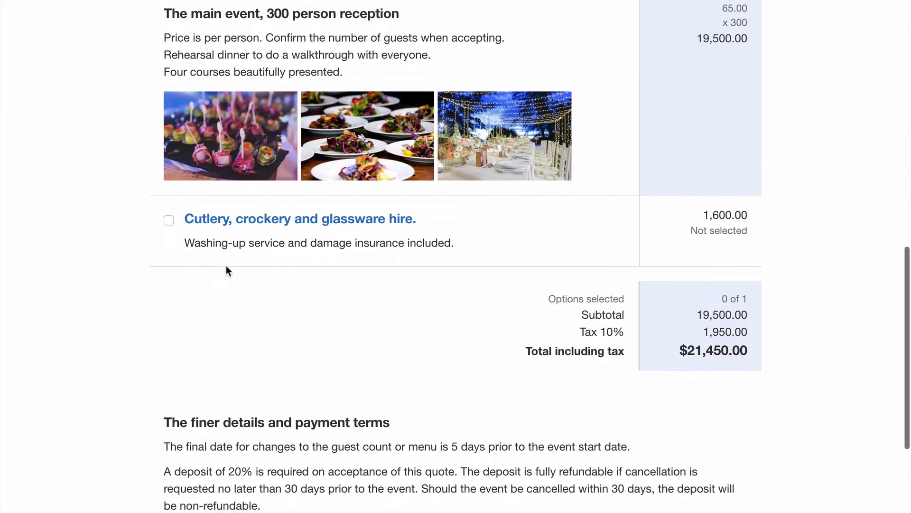
pyautogui.click(169, 220)
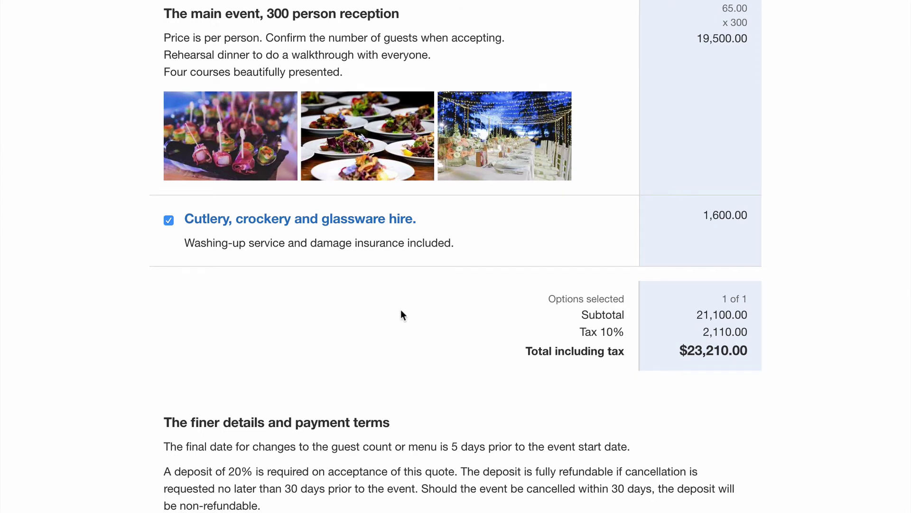
pyautogui.scroll(-5, 401, 315)
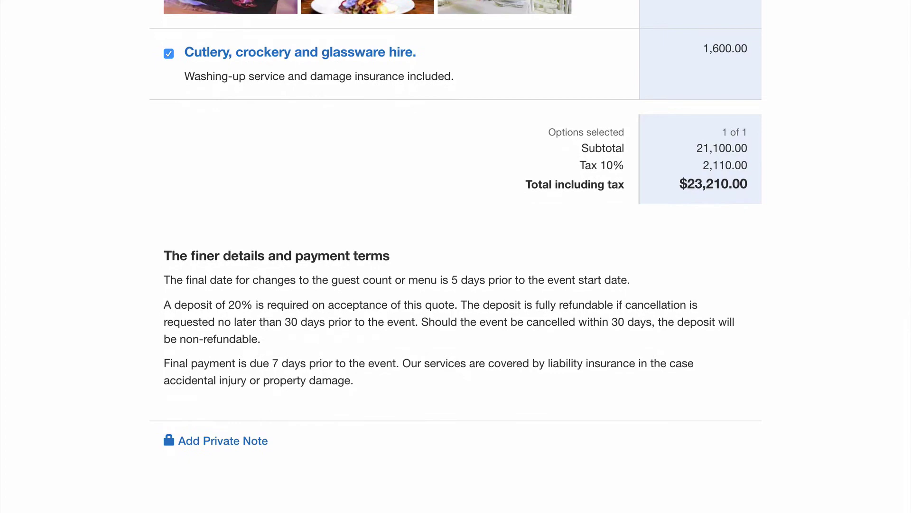
pyautogui.scroll(15, 455, 257)
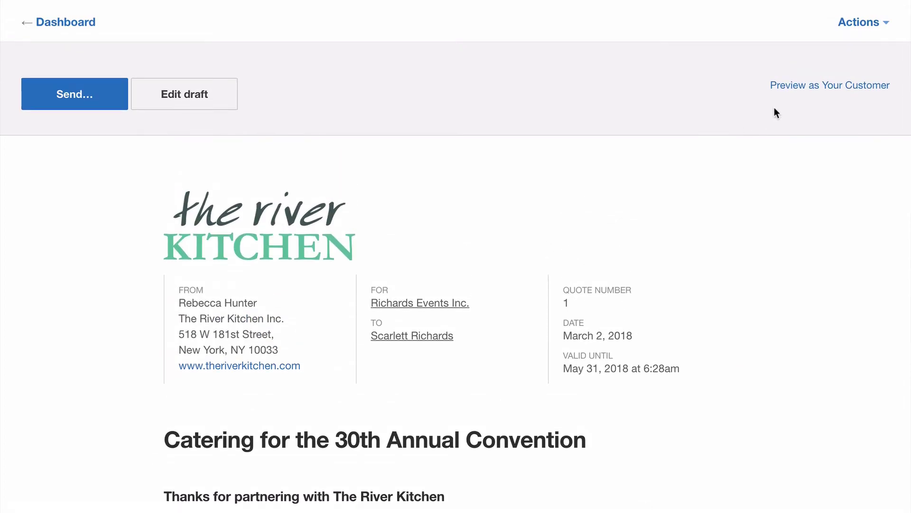
# Preview the customer's view of the quote down to the $21,450.00 Accept Quote form.
pyautogui.click(809, 89)
pyautogui.scroll(-8, 781, 254)
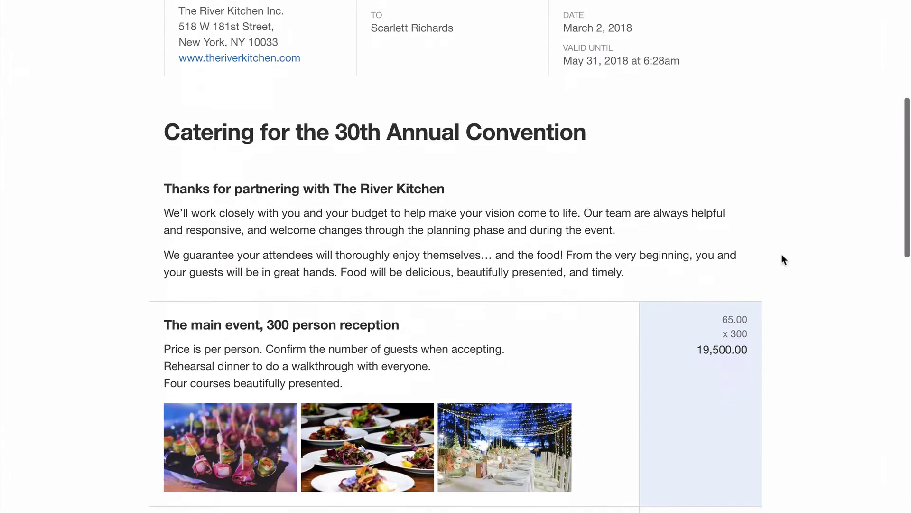
pyautogui.scroll(-15, 782, 254)
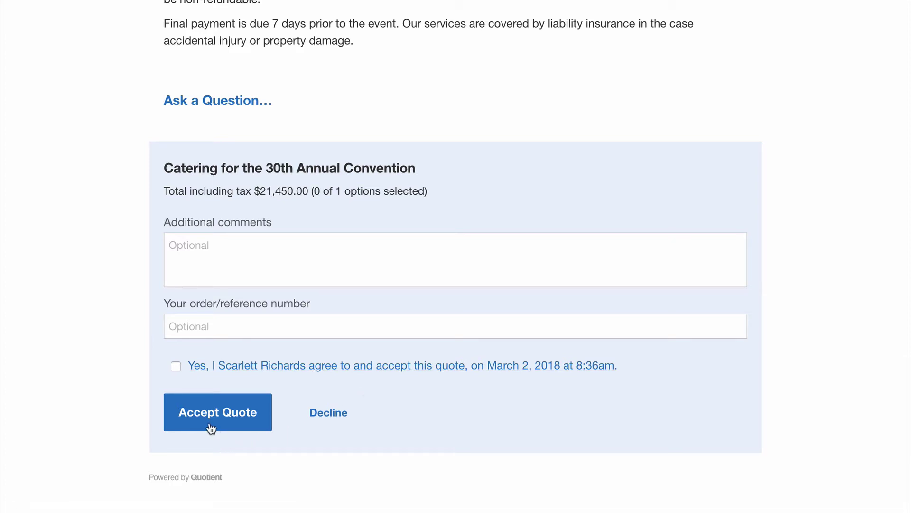
pyautogui.scroll(15, 101, 129)
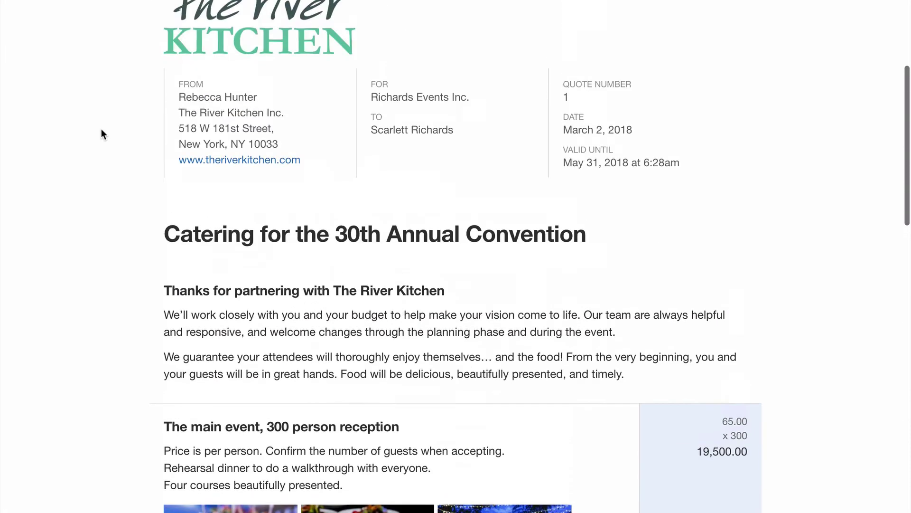
pyautogui.scroll(5, 101, 134)
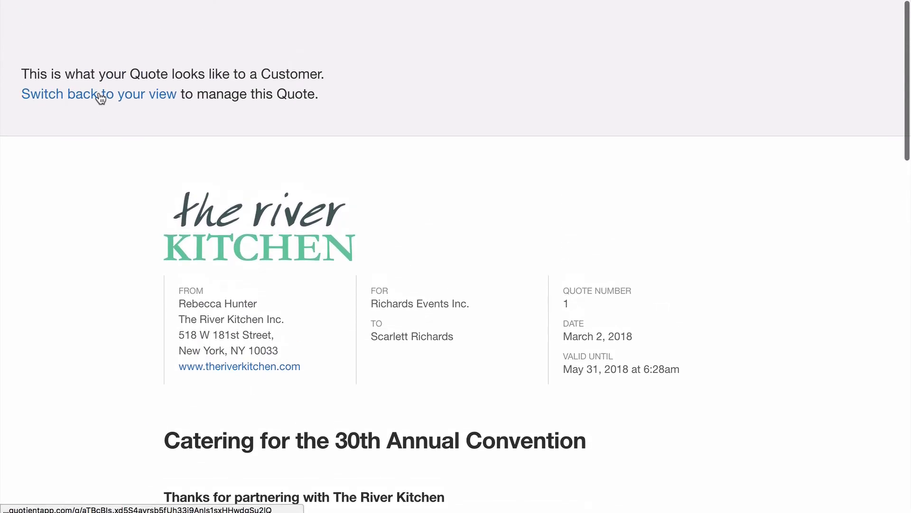
# Send the quote email with the added line 'It was nice meeting you this morning.'.
pyautogui.click(101, 97)
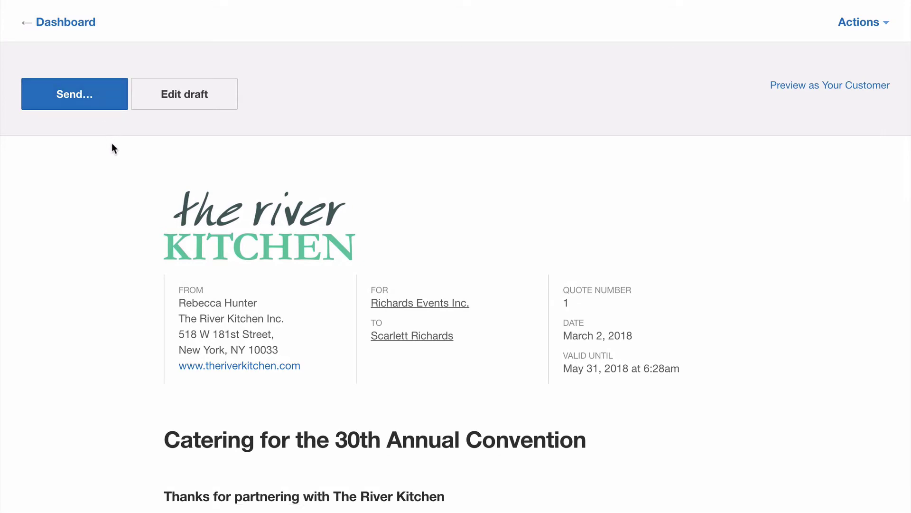
pyautogui.click(111, 92)
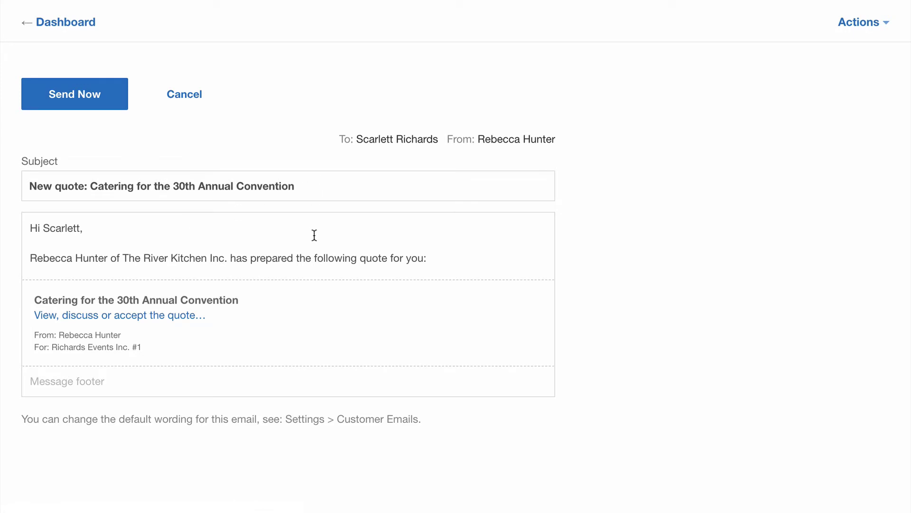
pyautogui.click(200, 248)
pyautogui.press('Return')
pyautogui.write('It was nice meeting you this morning.')
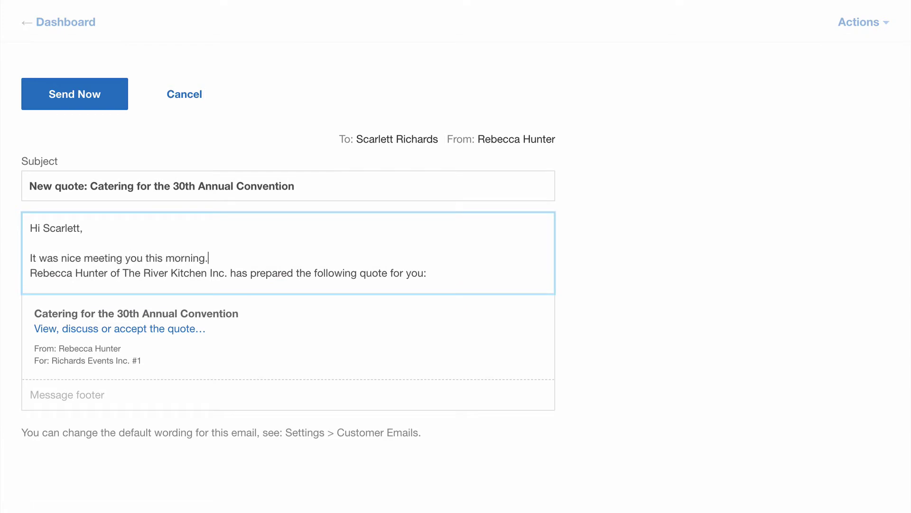
pyautogui.press('Return')
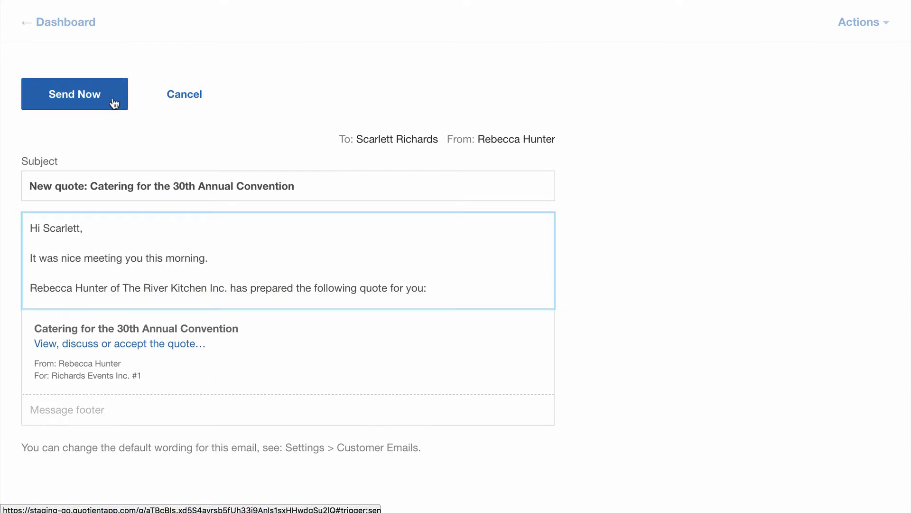
pyautogui.click(113, 103)
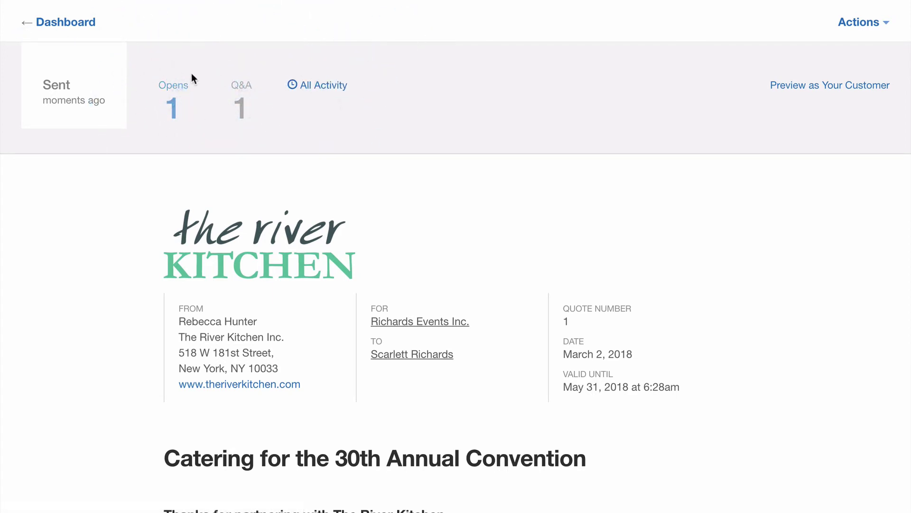
# Reply 'We sure do. Here it is' to the sample-menu question, attaching Dinner Menu.pdf.
pyautogui.click(247, 104)
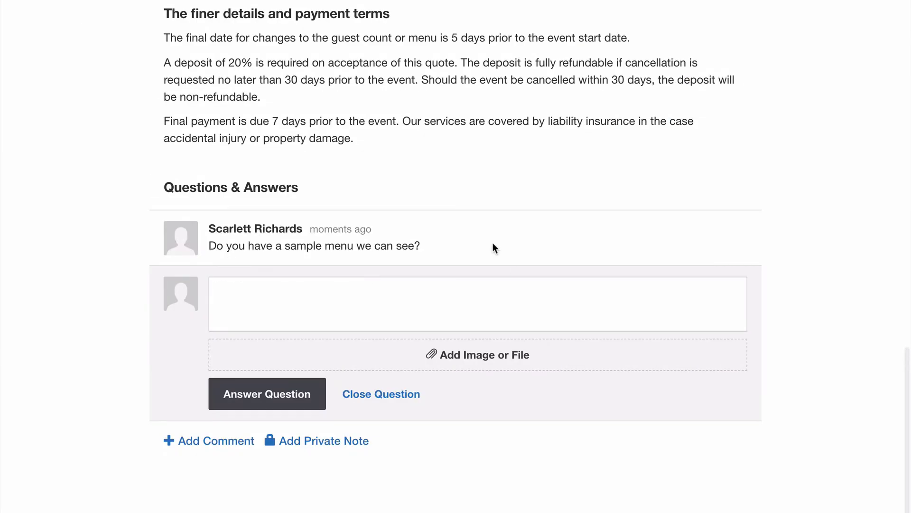
pyautogui.click(398, 305)
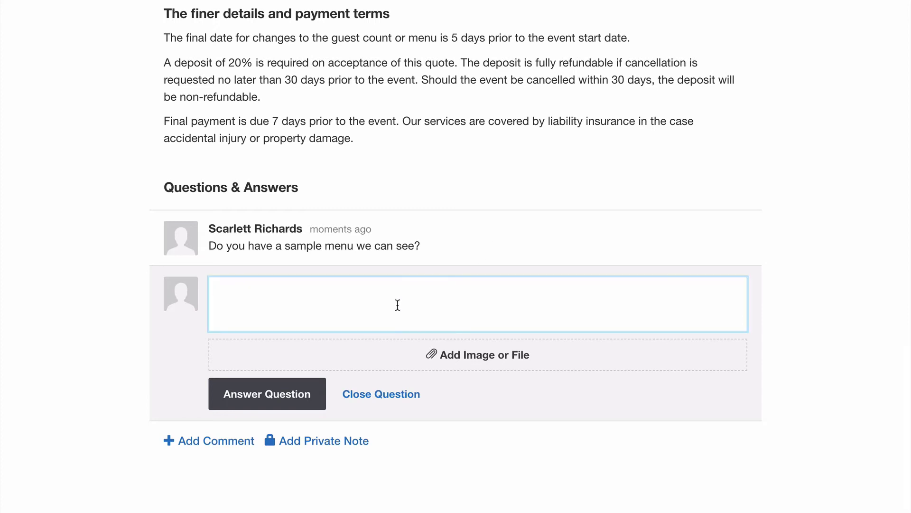
pyautogui.write('We sure do. Here it is')
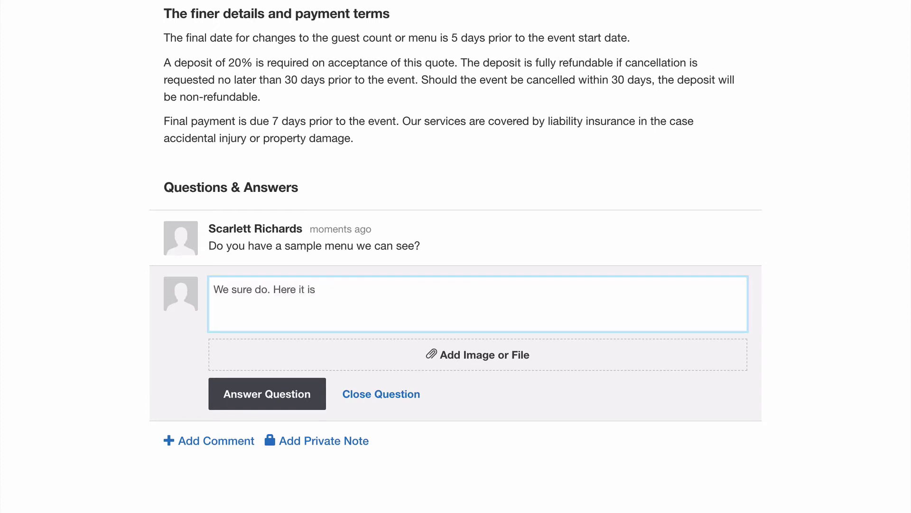
pyautogui.click(334, 356)
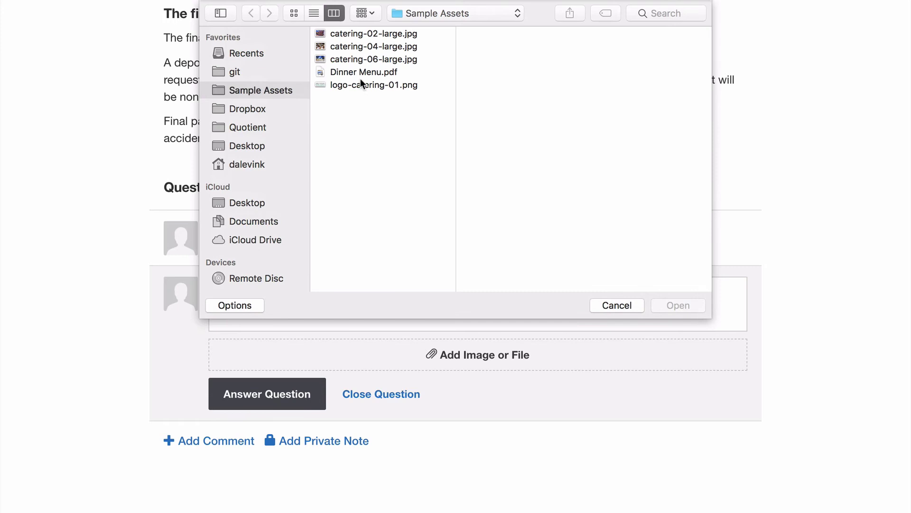
pyautogui.click(361, 72)
pyautogui.click(671, 306)
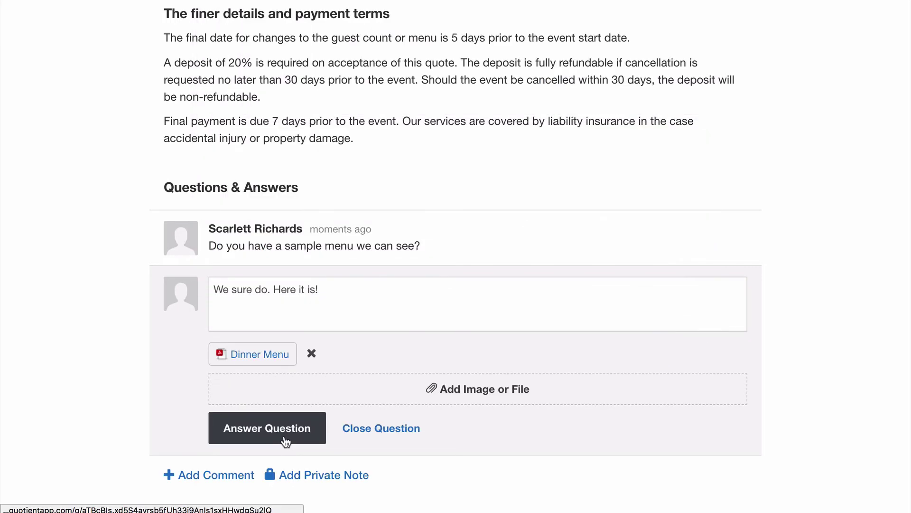
pyautogui.click(285, 441)
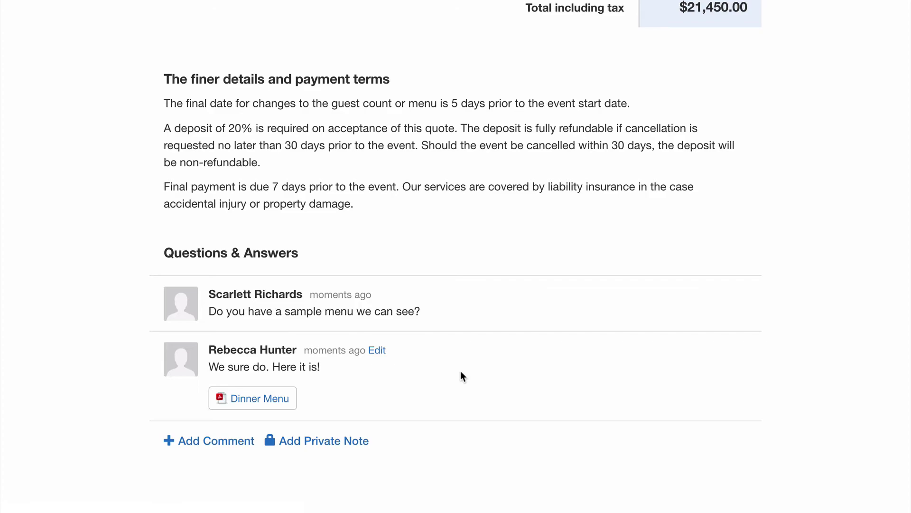
pyautogui.scroll(10, 461, 376)
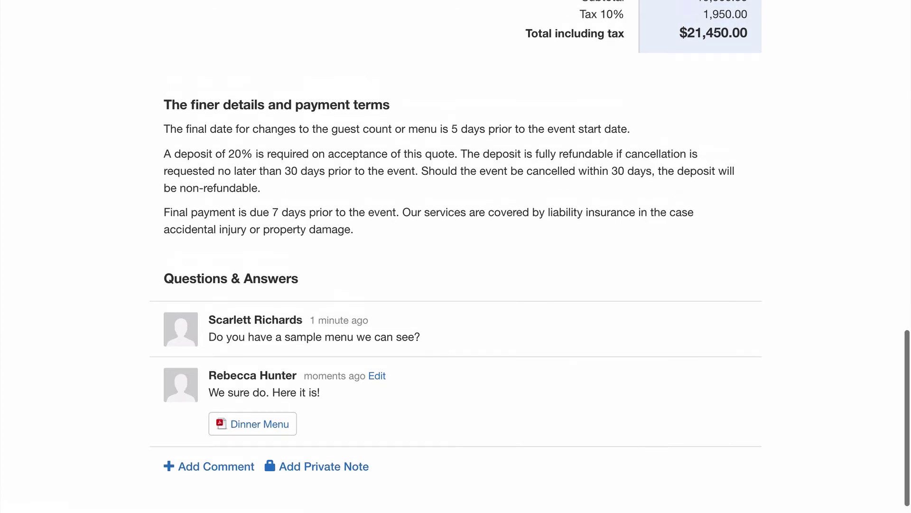
# Show the accepted quote's digital fingerprint with the acceptance IP address and device details.
pyautogui.scroll(8, 456, 256)
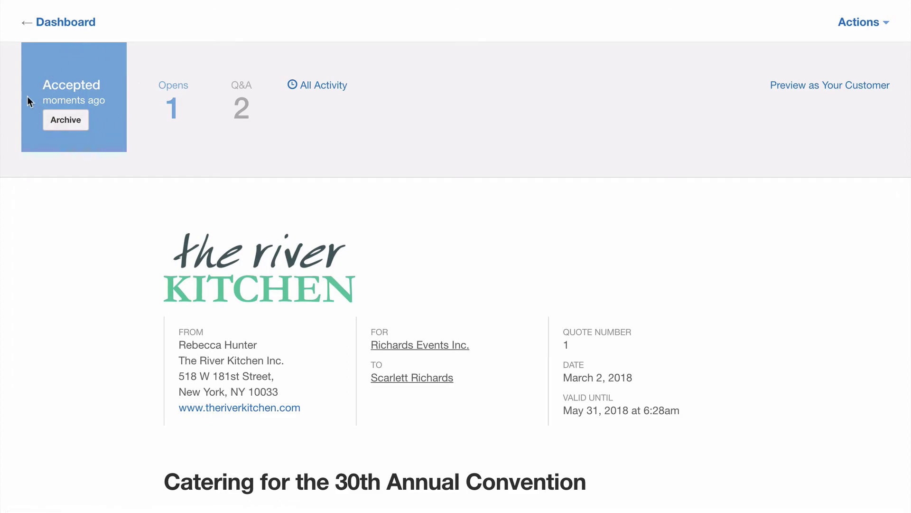
pyautogui.scroll(-13, 95, 57)
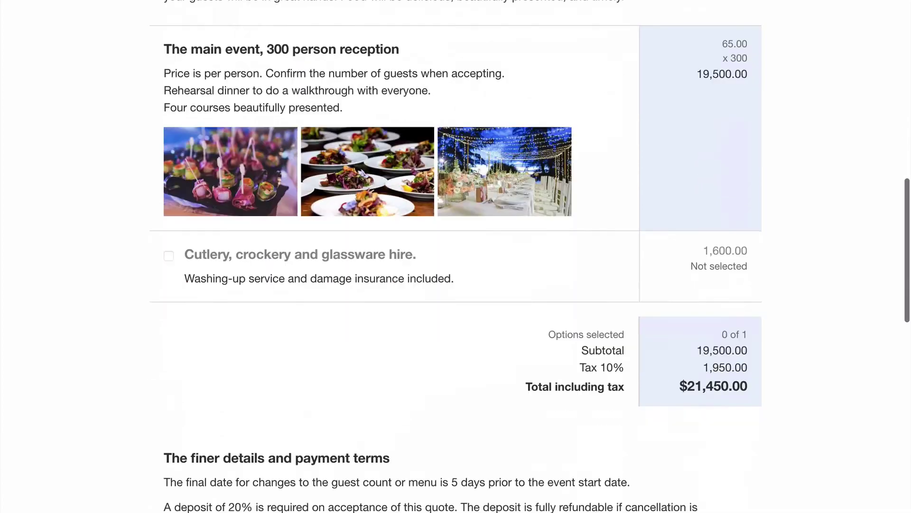
pyautogui.scroll(-10, 456, 256)
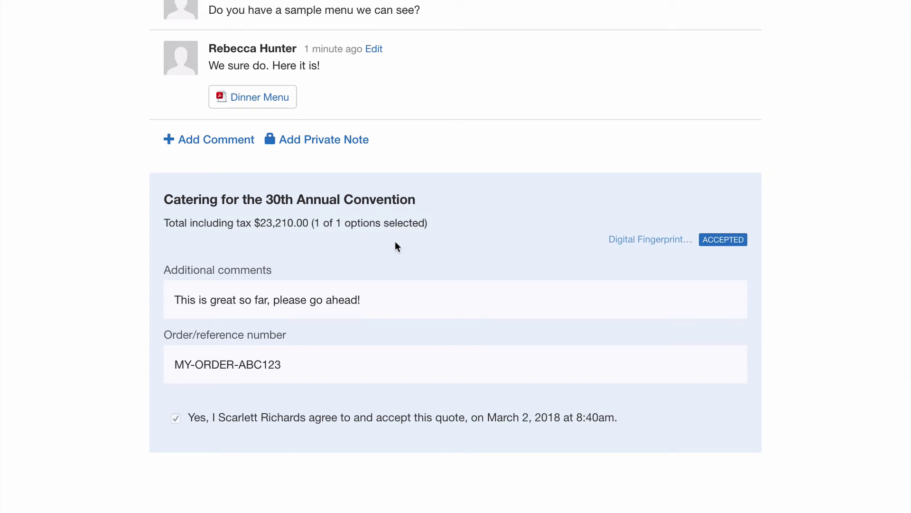
pyautogui.click(657, 243)
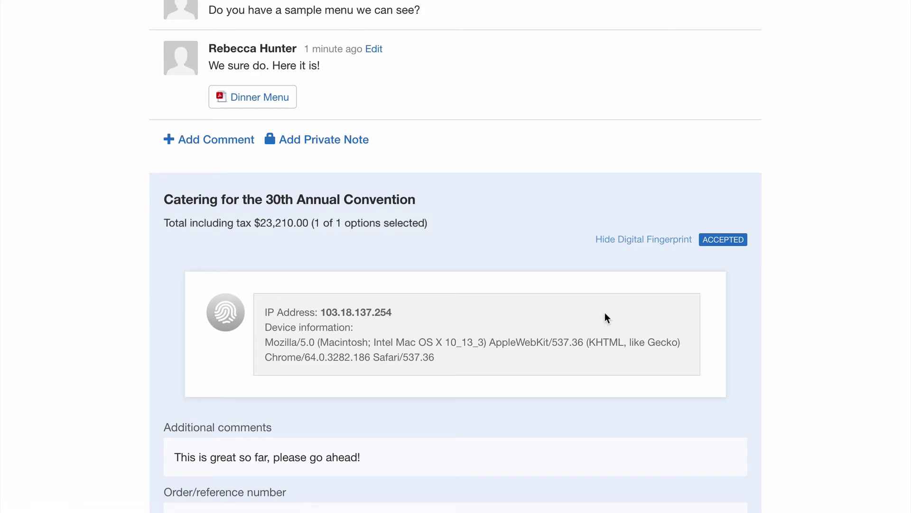
pyautogui.scroll(20, 427, 237)
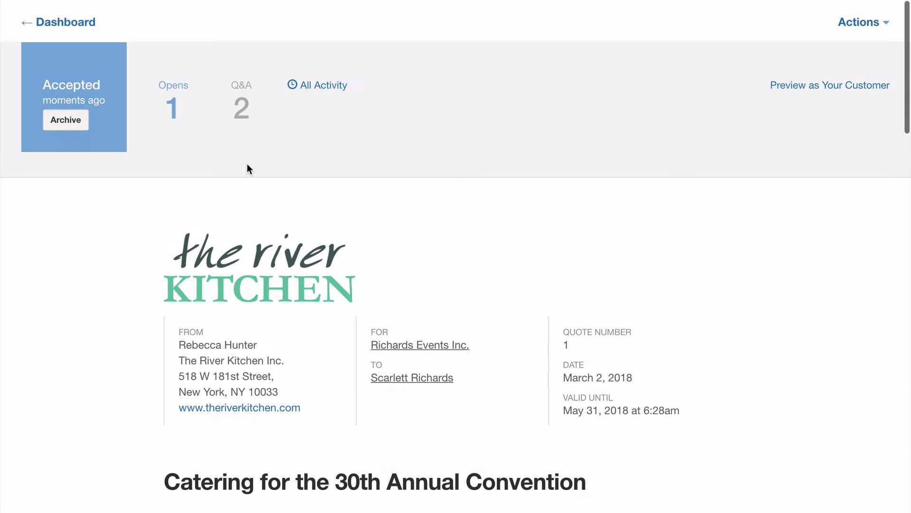
# Return to the dashboard and inspect the pie chart of accepted versus awaiting quotes.
pyautogui.click(90, 22)
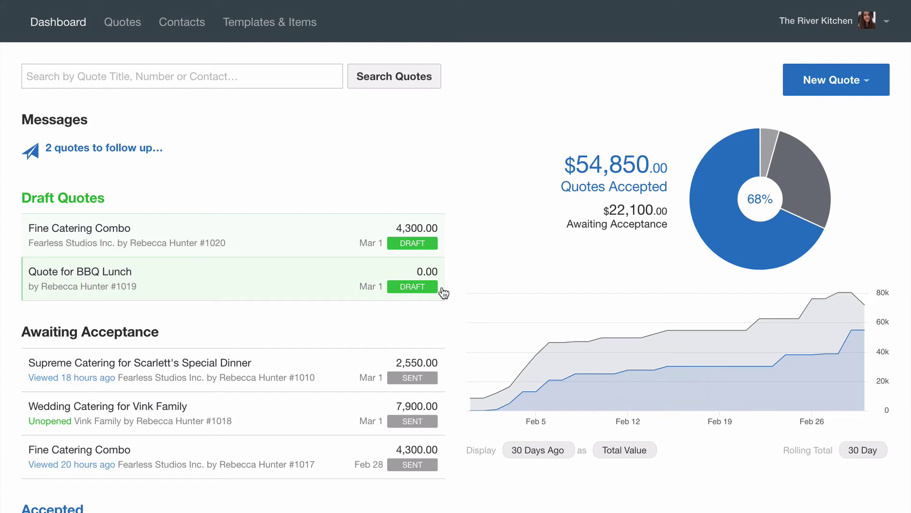
pyautogui.scroll(-5, 442, 292)
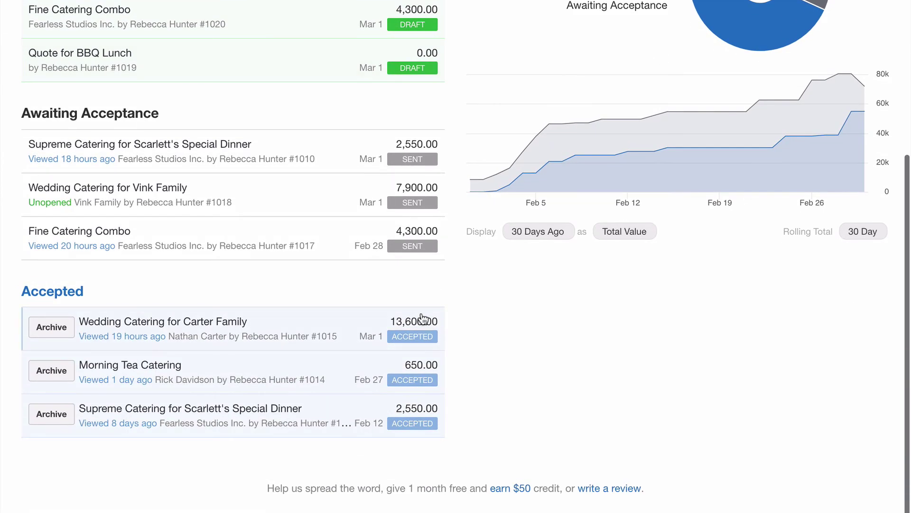
pyautogui.scroll(3, 427, 422)
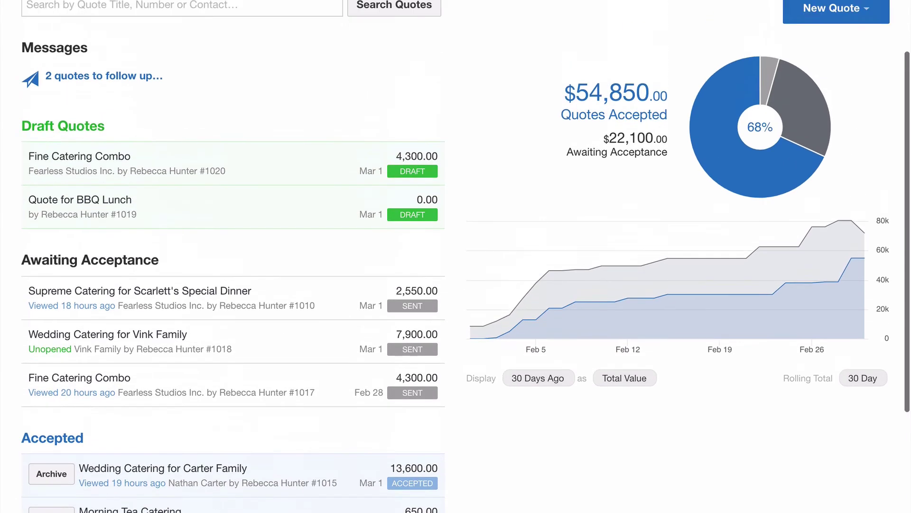
pyautogui.scroll(2, 662, 190)
pyautogui.moveTo(710, 189)
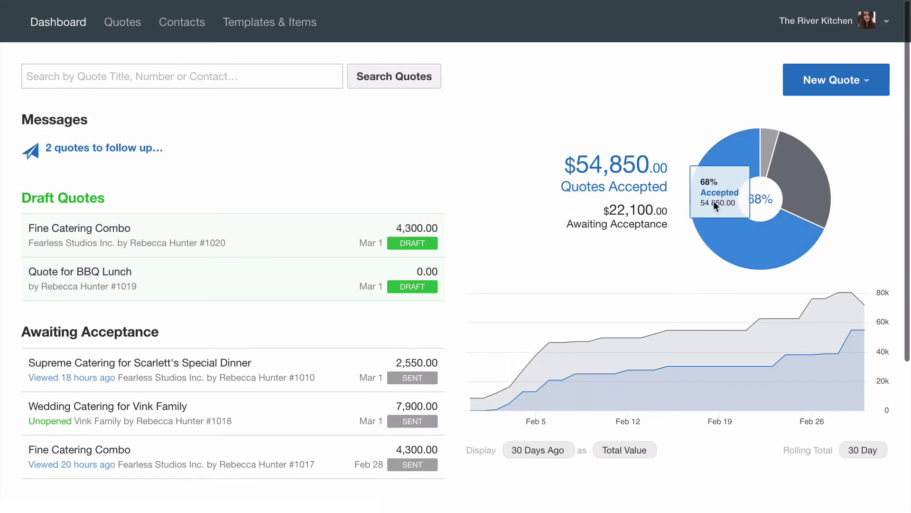
pyautogui.moveTo(807, 174)
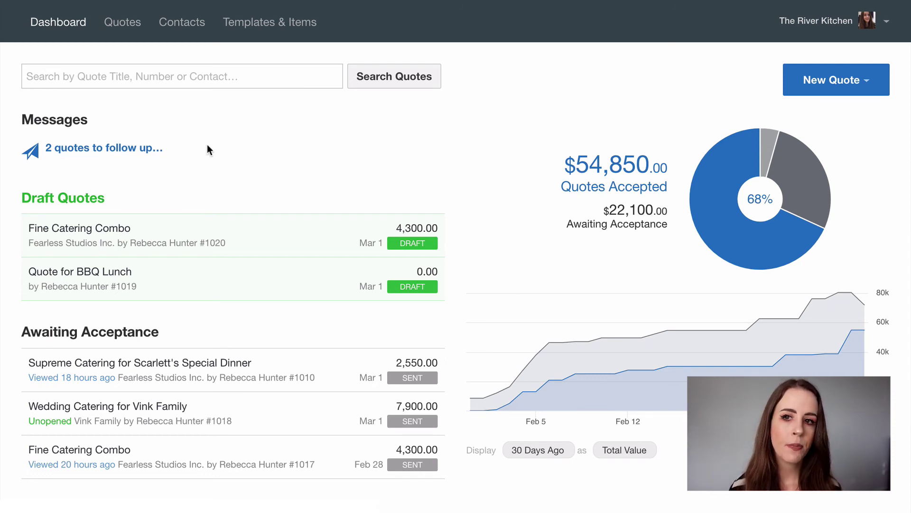
# Search quotes for 'Carter Family' and browse the Quotes and Contacts lists.
pyautogui.click(274, 71)
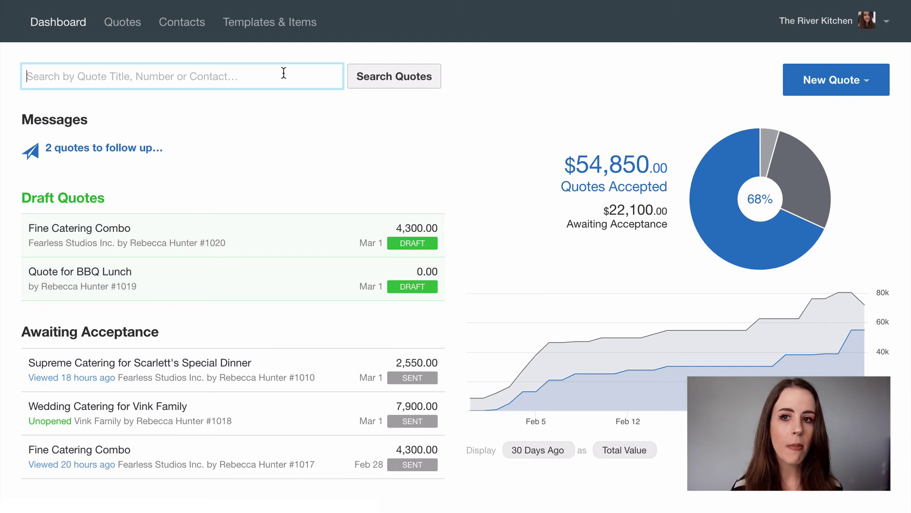
pyautogui.write('Carter Family')
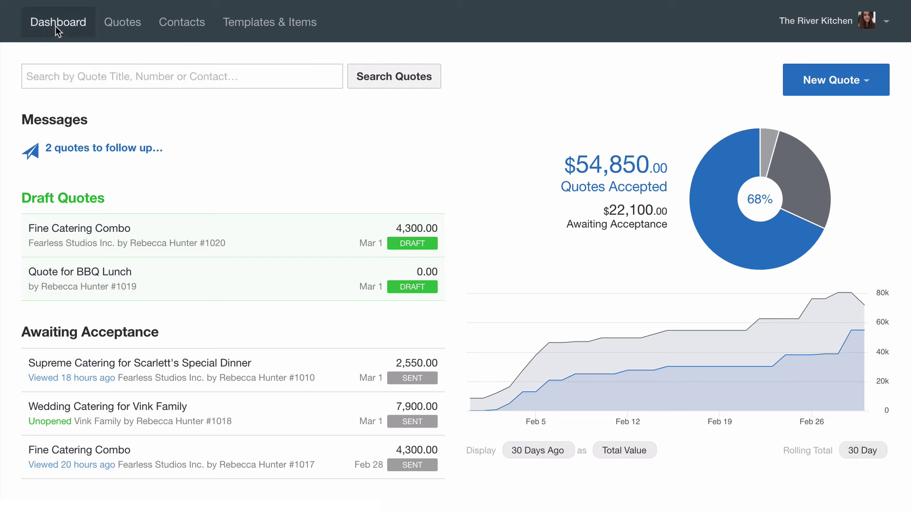
pyautogui.click(132, 35)
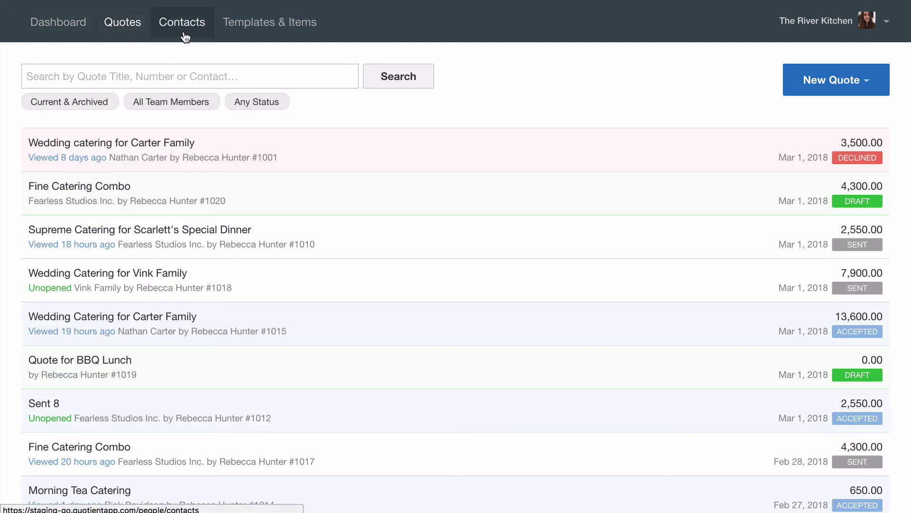
pyautogui.click(184, 32)
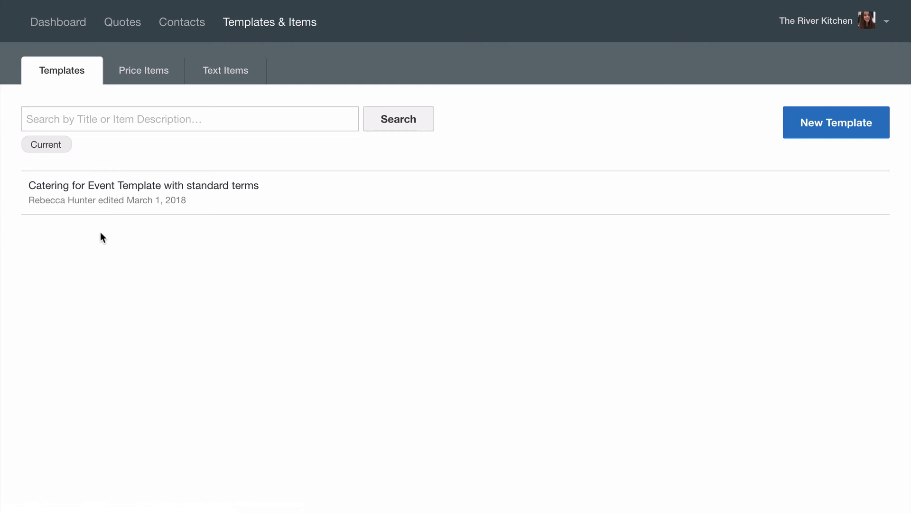
# Open account Settings and expand the extra add-ons such as Webhooks, Zapier and Xero.
pyautogui.click(843, 30)
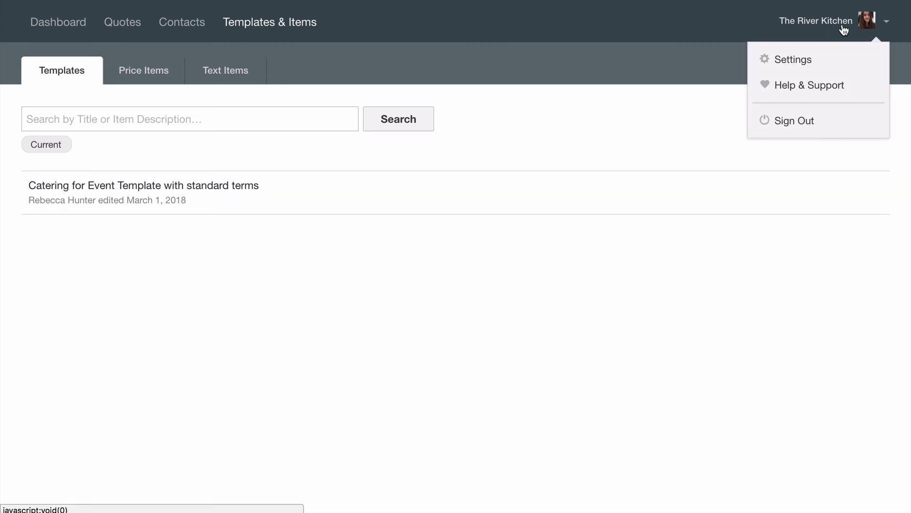
pyautogui.click(850, 61)
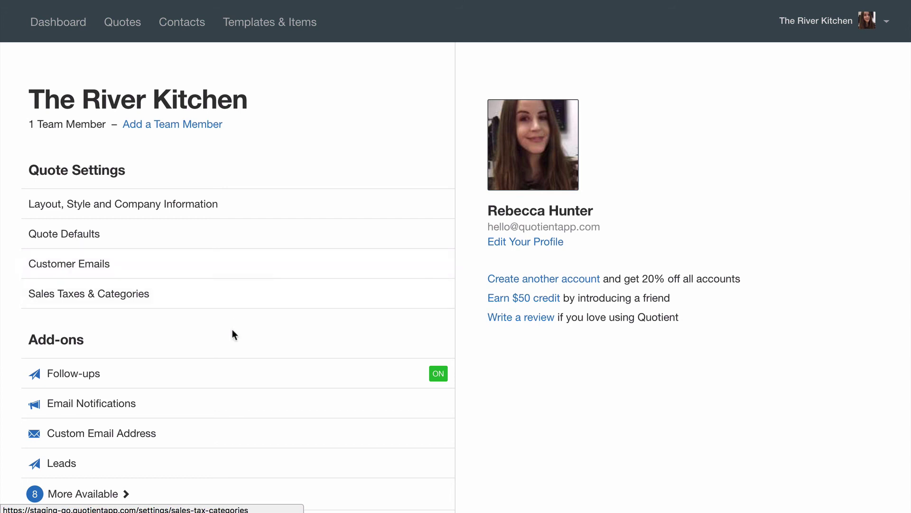
pyautogui.scroll(-3, 232, 340)
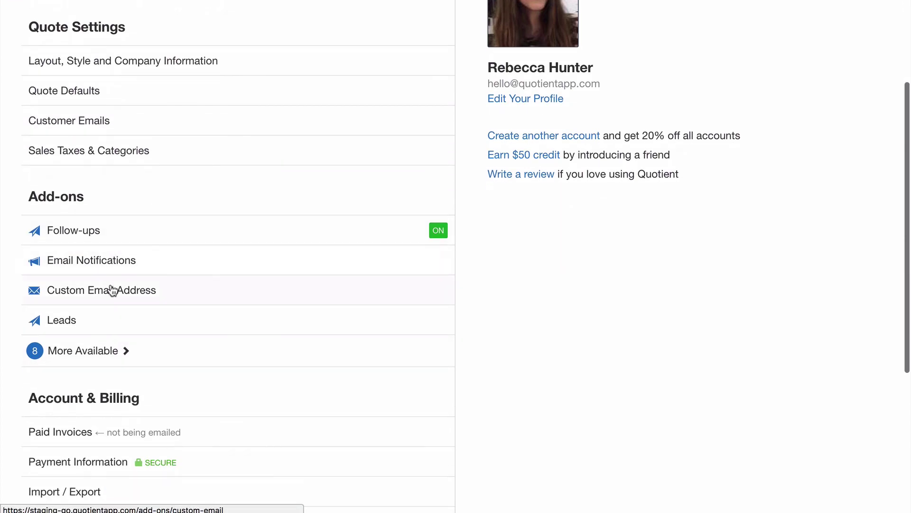
pyautogui.click(105, 351)
pyautogui.scroll(-1, 107, 356)
pyautogui.scroll(-2, 107, 356)
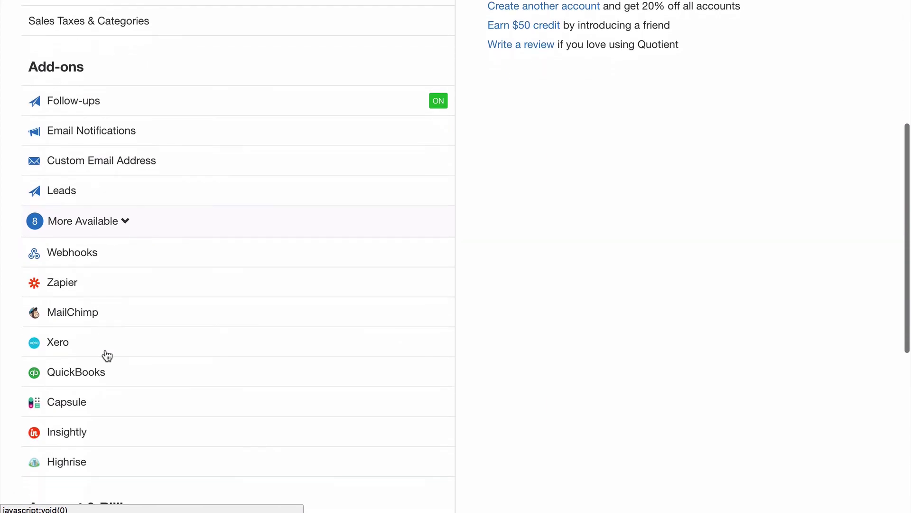
pyautogui.scroll(6, 106, 357)
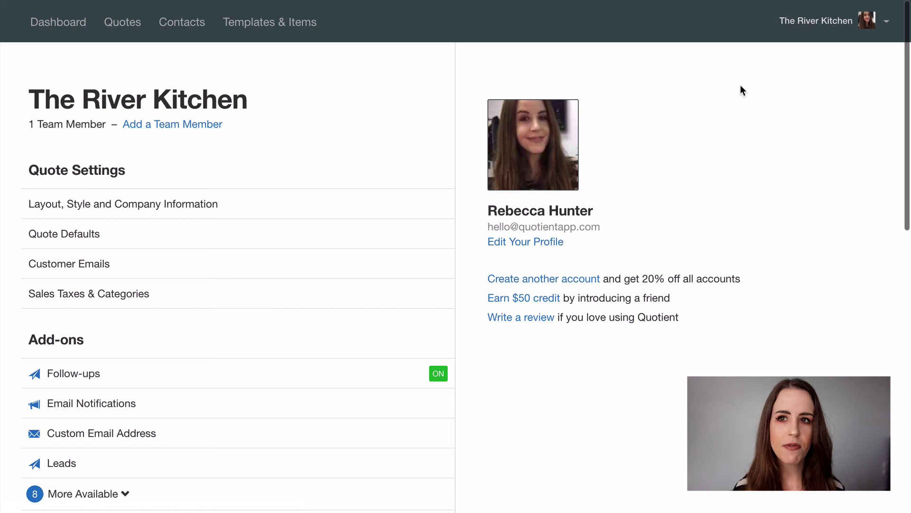
# Go to Help & Support from the account menu and open the Help Articles list.
pyautogui.click(838, 27)
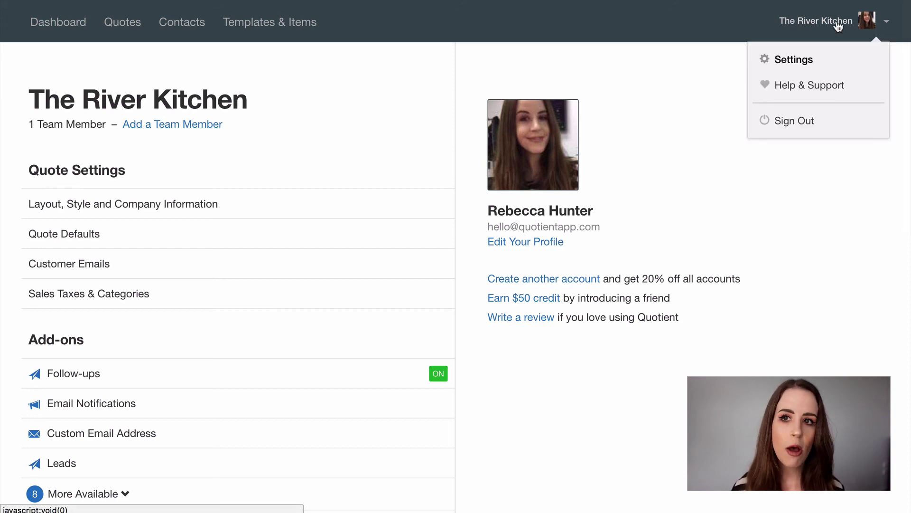
pyautogui.click(864, 92)
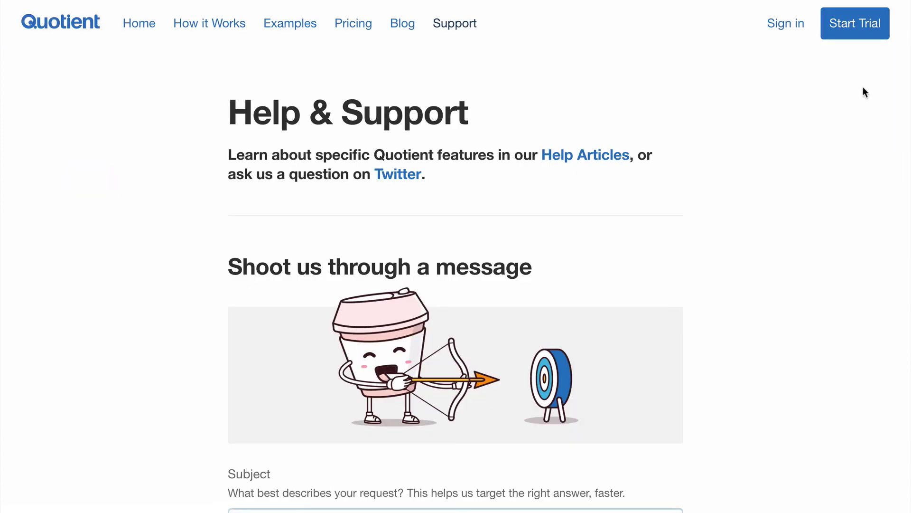
pyautogui.scroll(-3, 864, 92)
pyautogui.scroll(-5, 863, 92)
pyautogui.scroll(9, 864, 92)
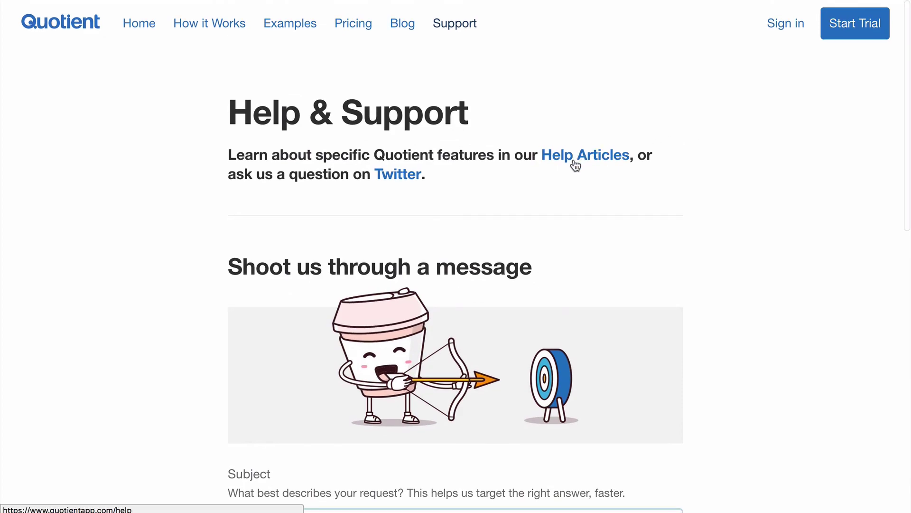
pyautogui.click(575, 162)
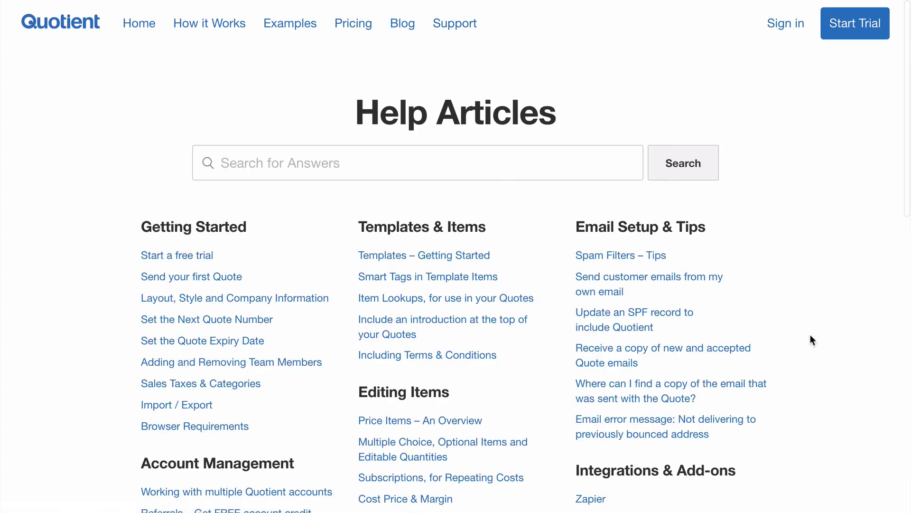